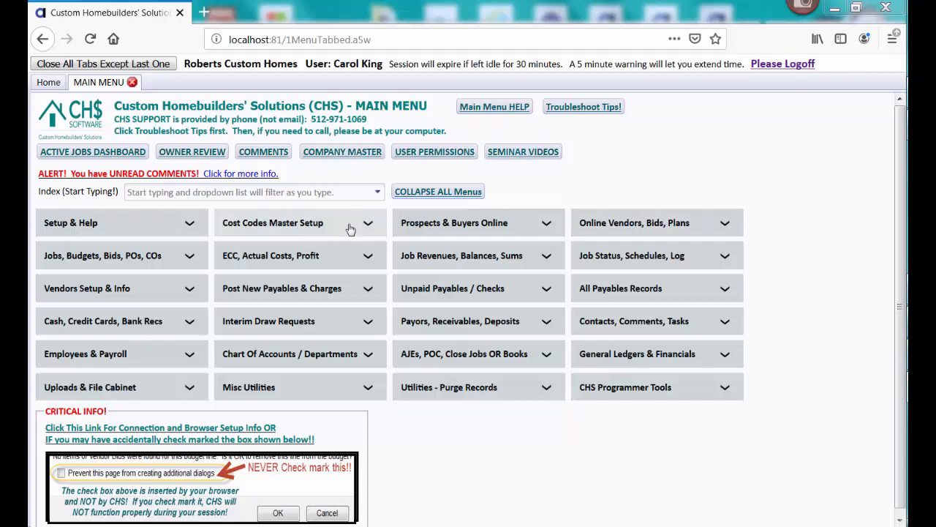
# Search the main menu index for "cos", then dismiss the suggestions.
pyautogui.click(331, 191)
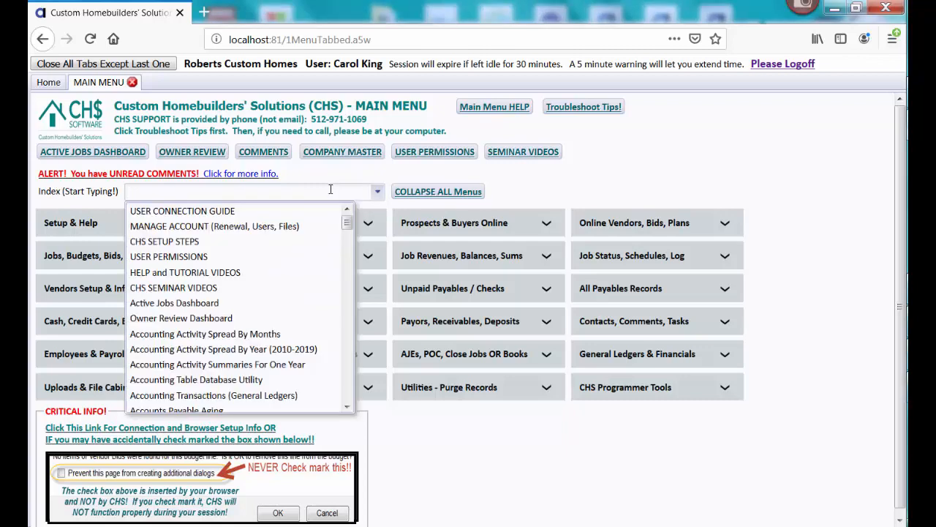
pyautogui.write('cos')
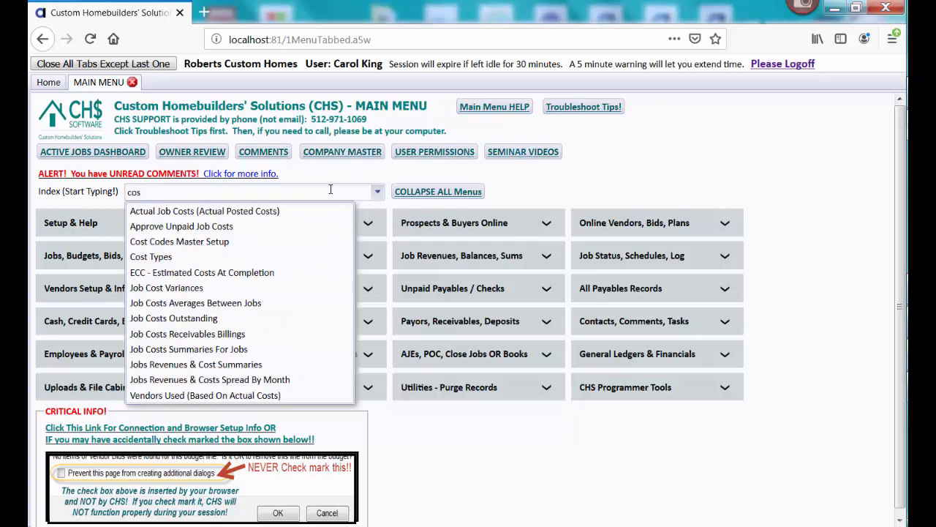
pyautogui.click(513, 182)
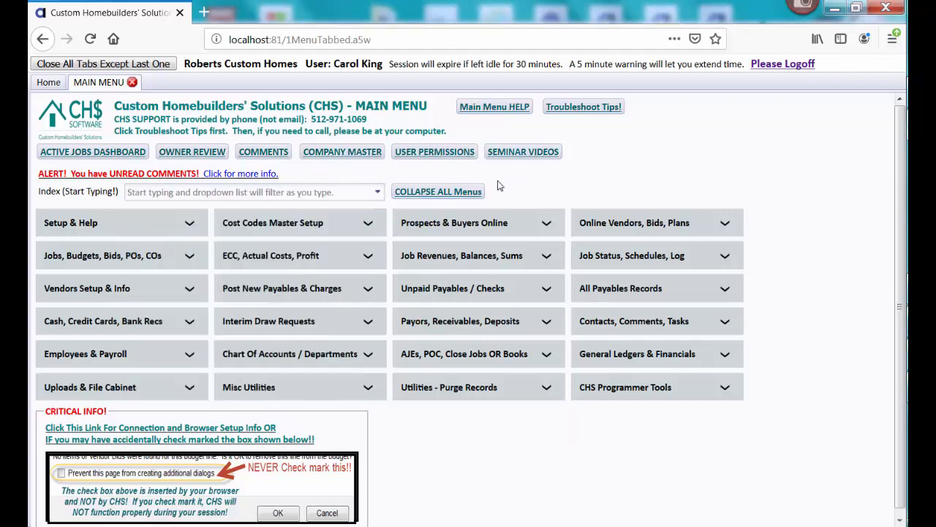
# Open the Cost Codes Master & Generic Items list and look through its first cost code groups.
pyautogui.click(328, 223)
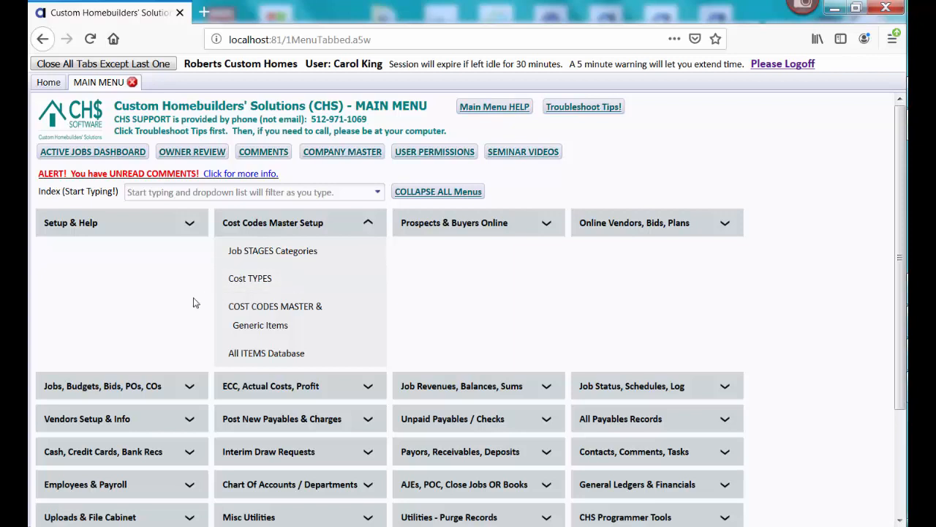
pyautogui.click(259, 315)
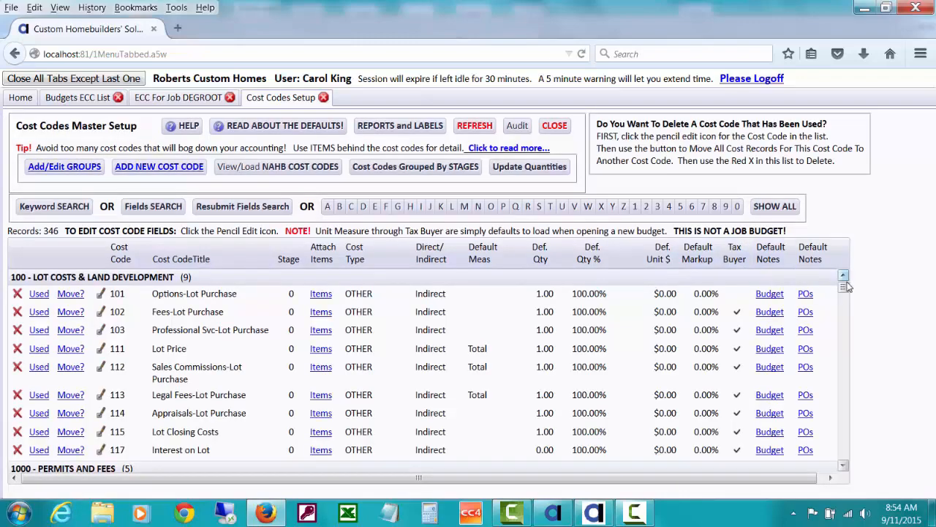
pyautogui.moveTo(845, 288); pyautogui.dragTo(847, 304)
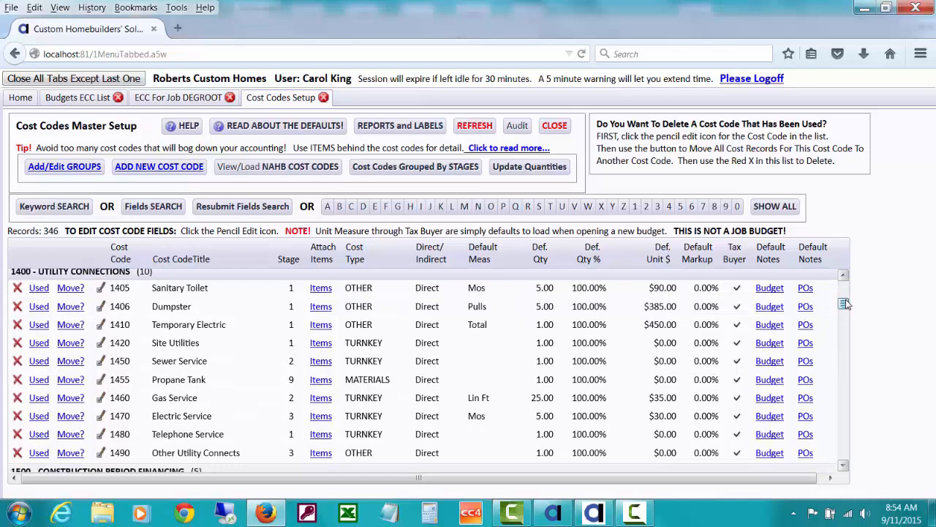
pyautogui.moveTo(845, 299); pyautogui.dragTo(845, 296)
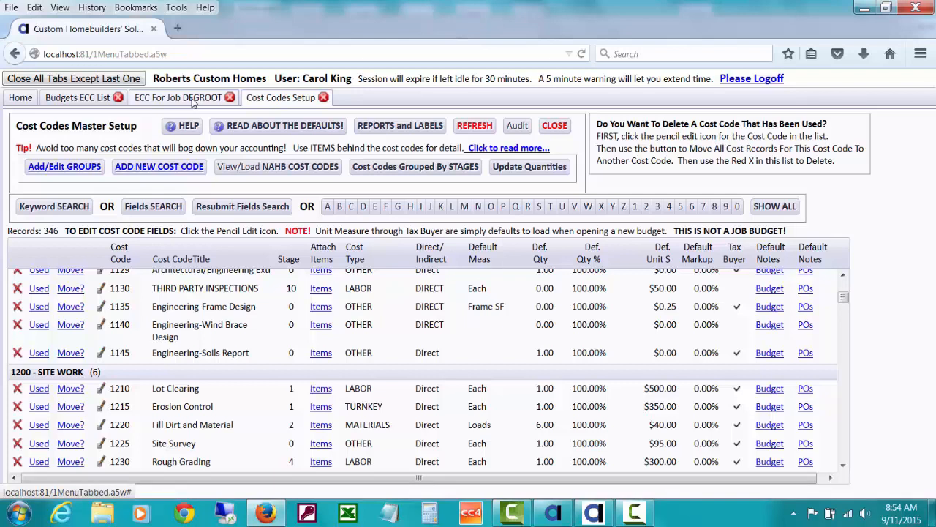
# Mark cost code 3149, Framing Materials-Extras, as done in the ECC worksheet for job DEGROOT.
pyautogui.click(177, 98)
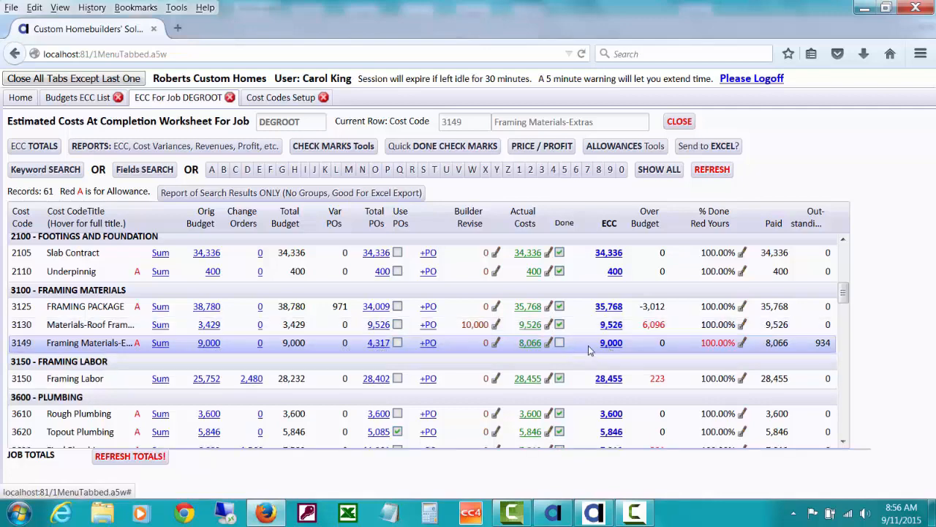
pyautogui.click(560, 343)
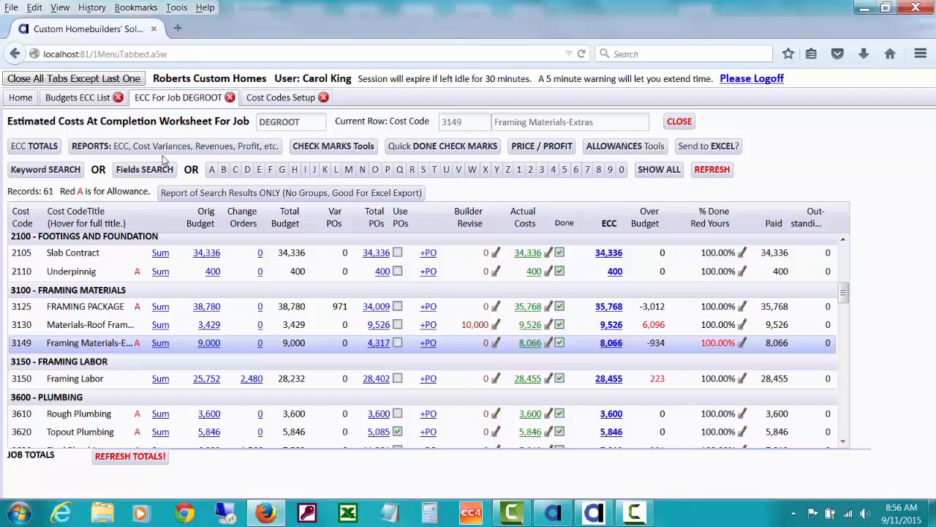
# Return to Cost Codes Master Setup and open the report of the recommended NAHB cost codes.
pyautogui.click(278, 99)
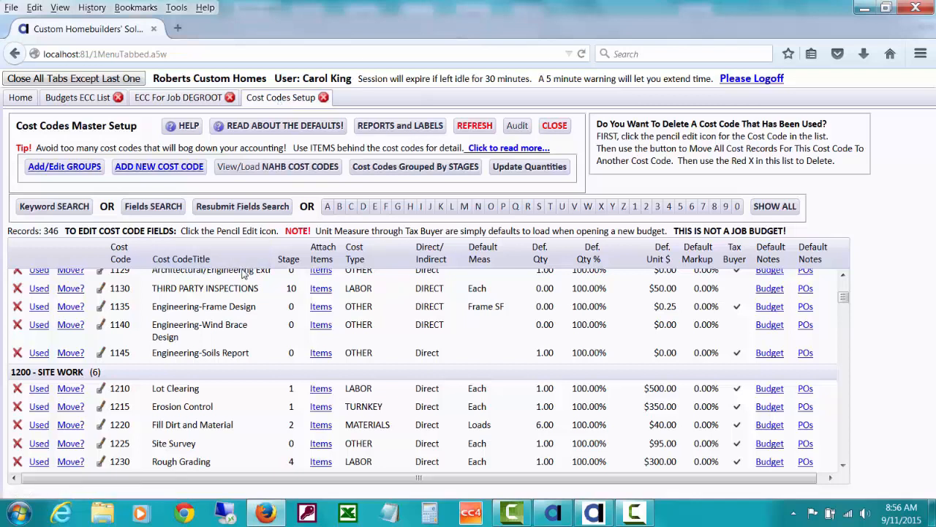
pyautogui.click(286, 170)
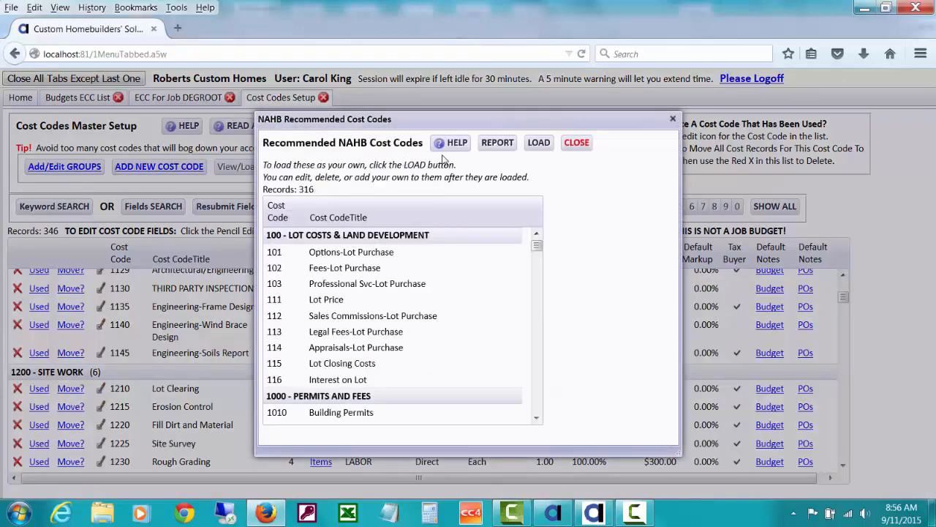
pyautogui.click(494, 146)
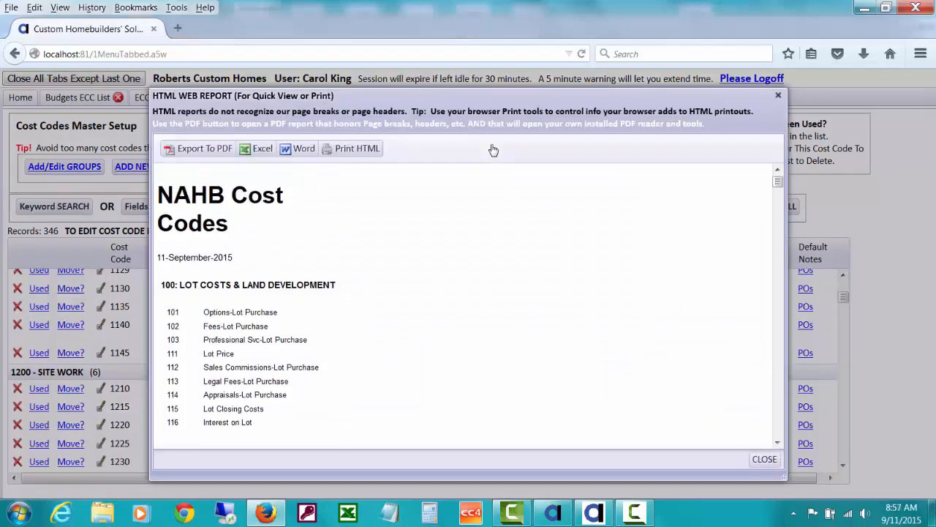
# Export the NAHB cost codes report to PDF, view it in Adobe Acrobat, and return to the cost codes list.
pyautogui.click(192, 153)
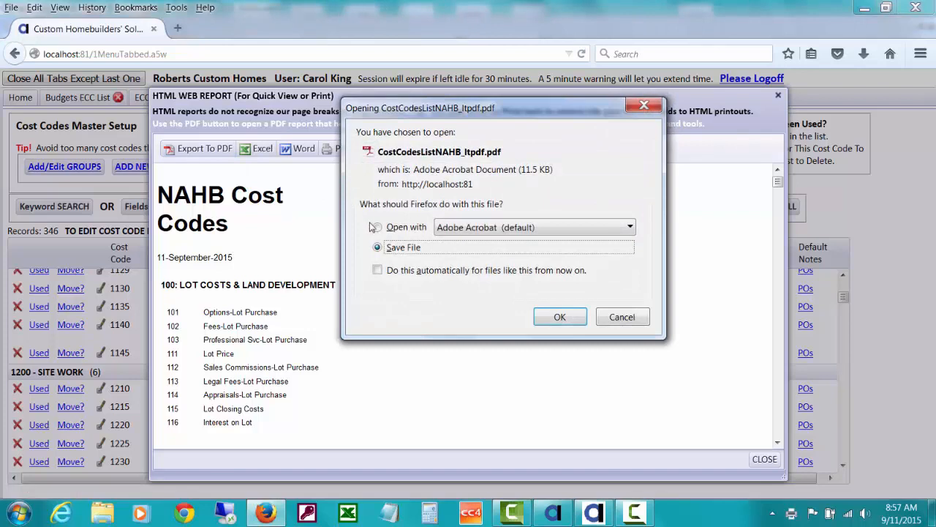
pyautogui.click(376, 227)
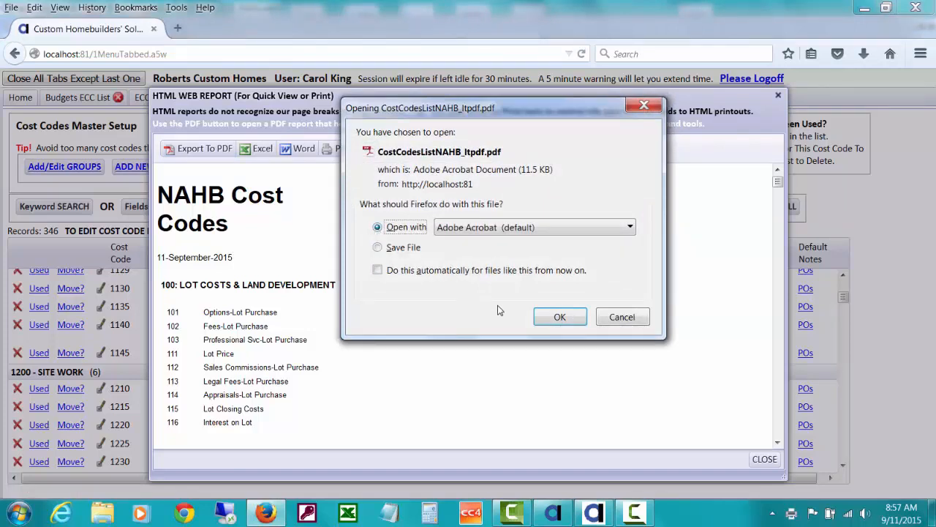
pyautogui.click(558, 318)
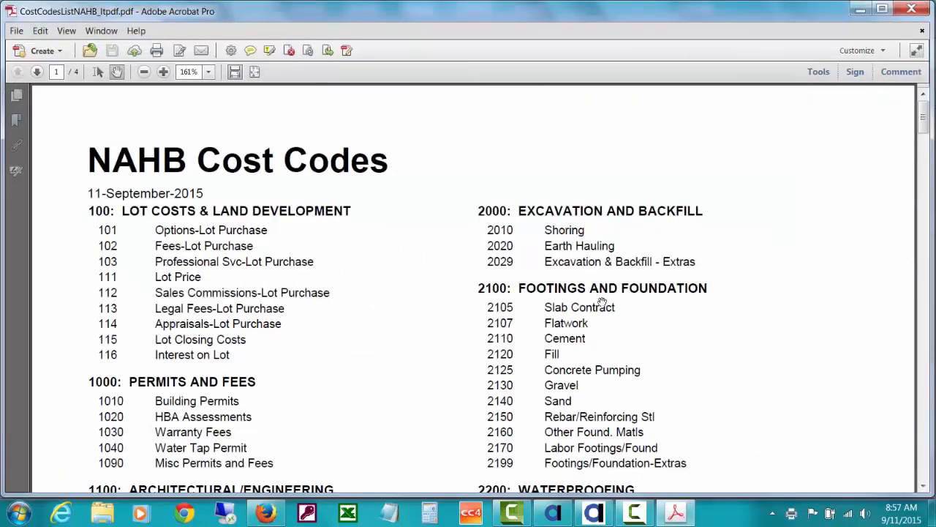
pyautogui.moveTo(924, 126)
pyautogui.mouseDown()
pyautogui.moveTo(925, 149)
pyautogui.moveTo(926, 123)
pyautogui.mouseUp()
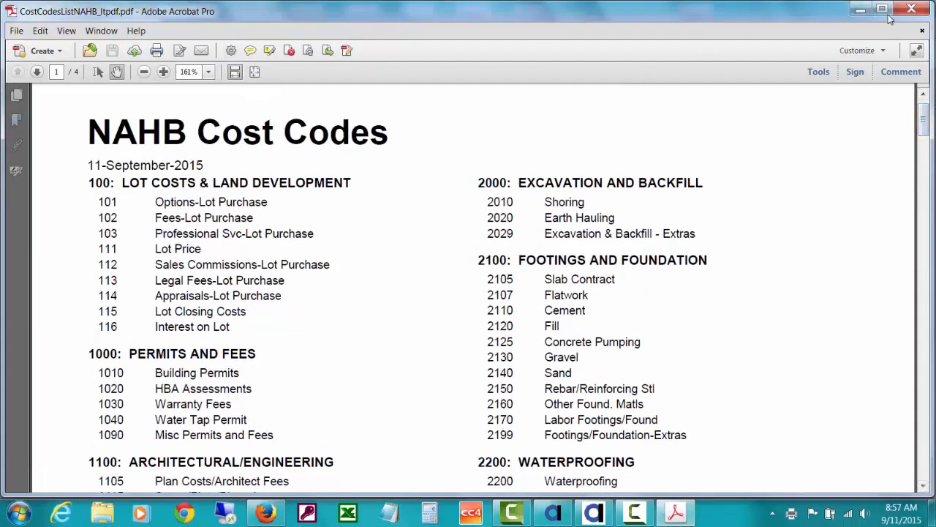
pyautogui.click(910, 11)
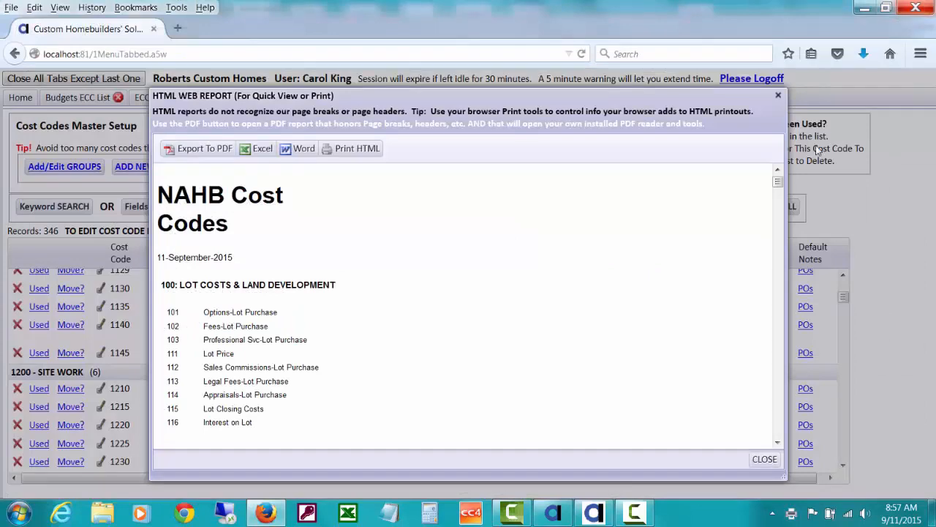
pyautogui.click(763, 458)
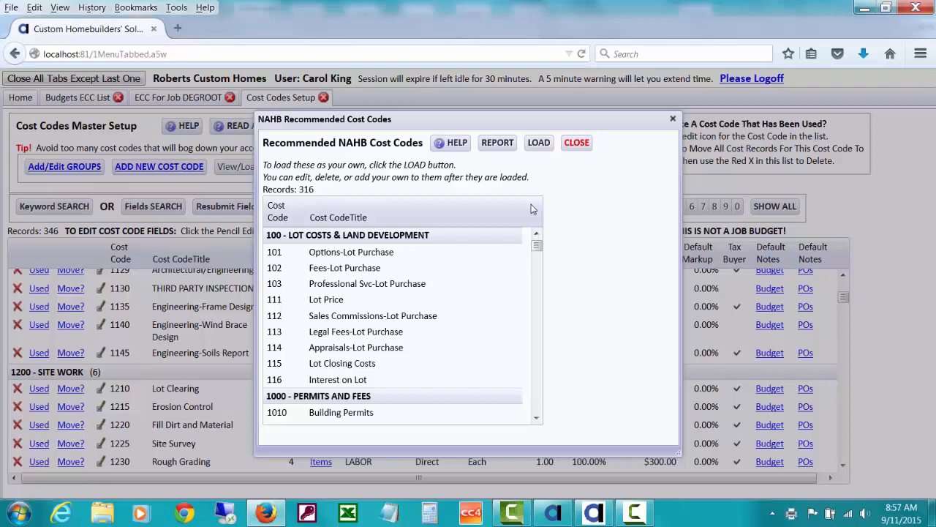
pyautogui.click(575, 143)
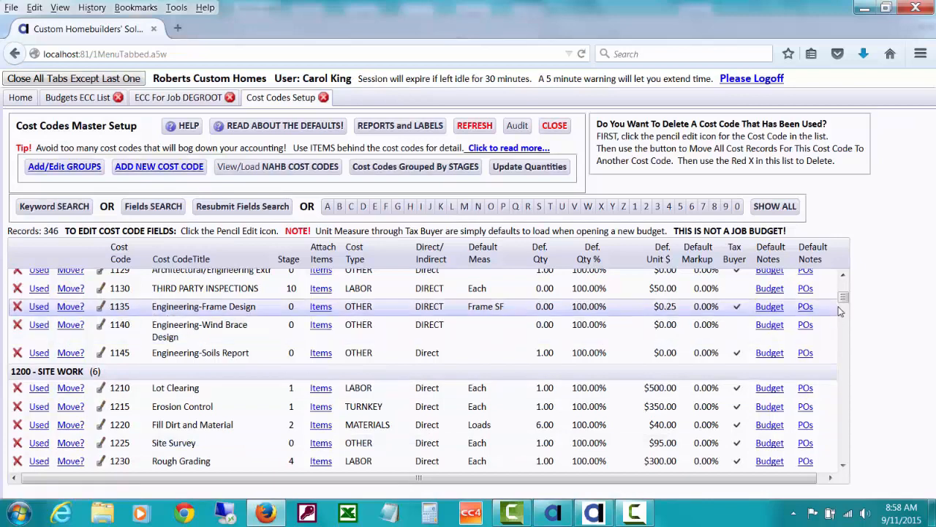
# Examine how the master cost codes are grouped and look through the list of existing cost code groups.
pyautogui.moveTo(844, 296); pyautogui.dragTo(843, 287)
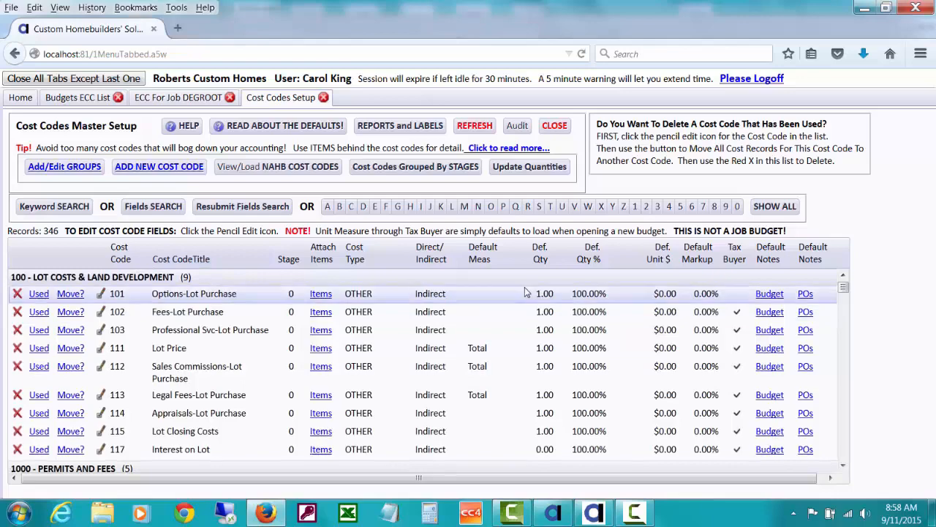
pyautogui.moveTo(843, 289); pyautogui.dragTo(843, 332)
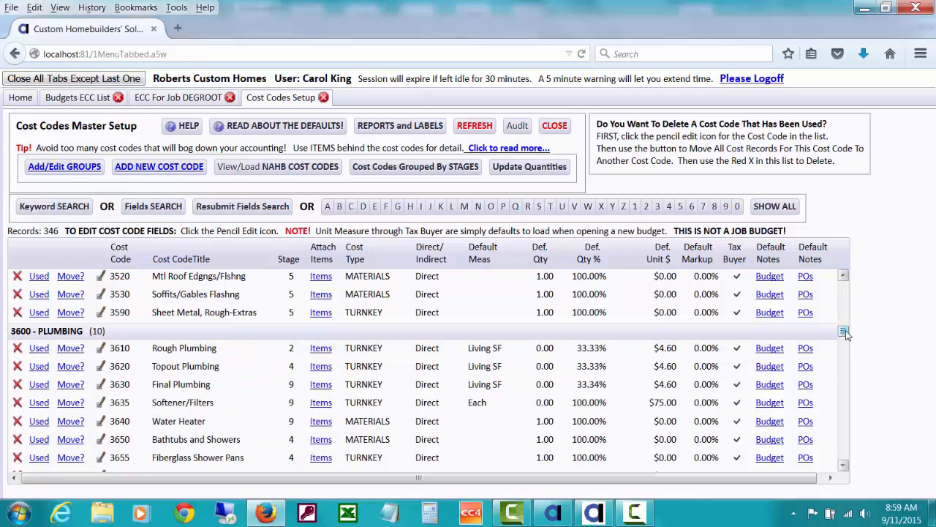
pyautogui.moveTo(845, 333); pyautogui.dragTo(845, 333)
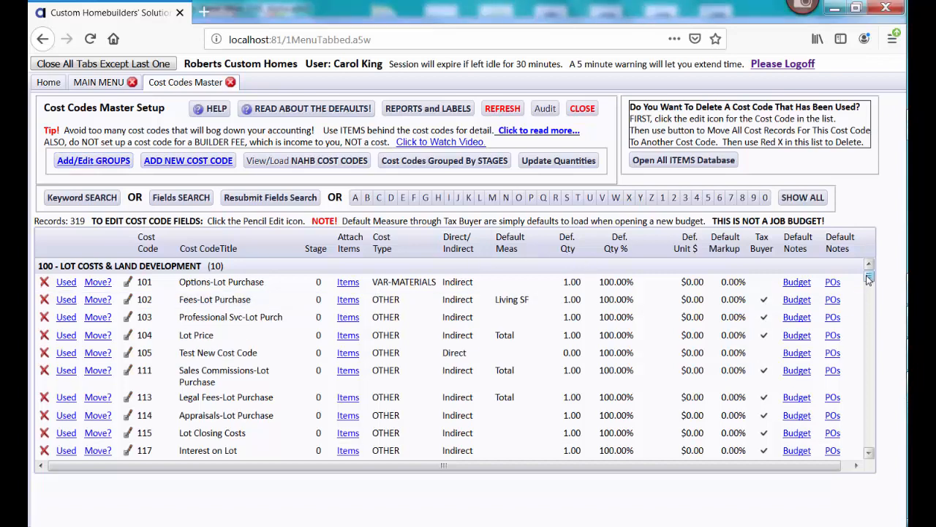
pyautogui.moveTo(868, 280); pyautogui.dragTo(868, 275)
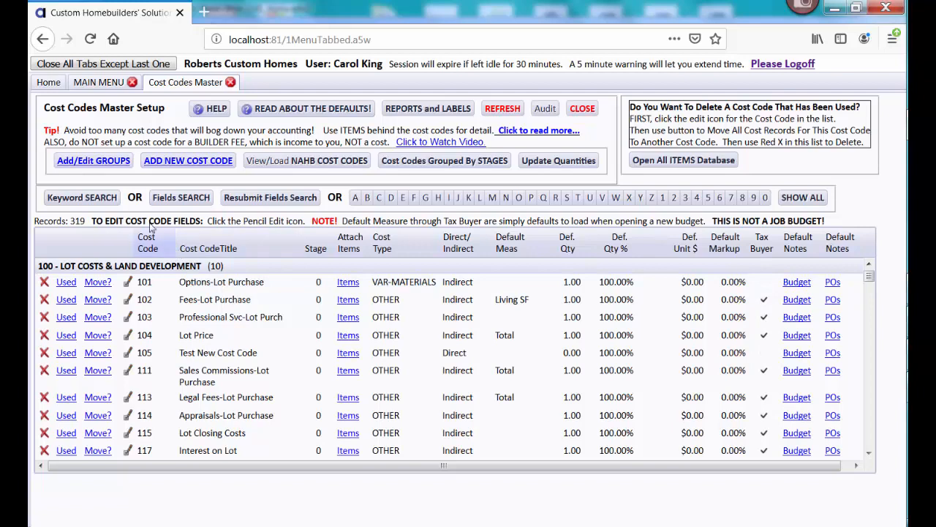
pyautogui.click(92, 163)
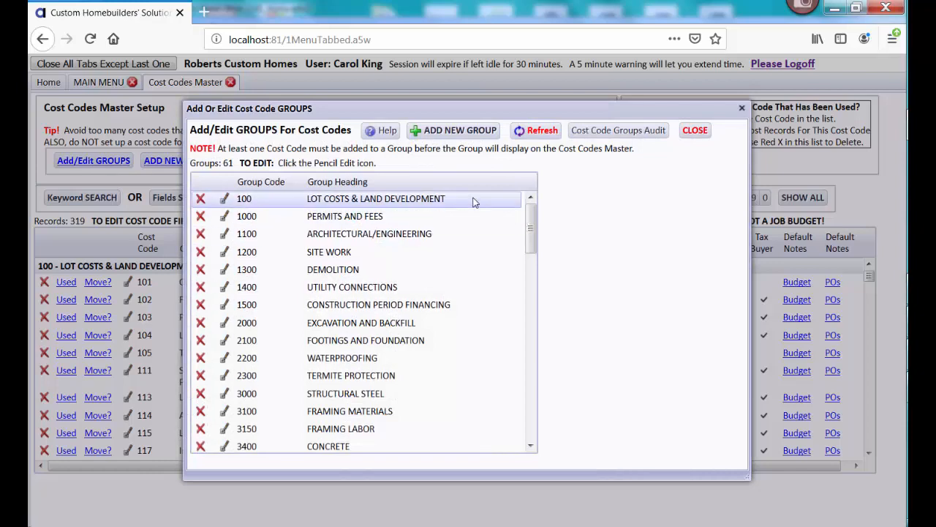
pyautogui.moveTo(532, 216); pyautogui.dragTo(532, 315)
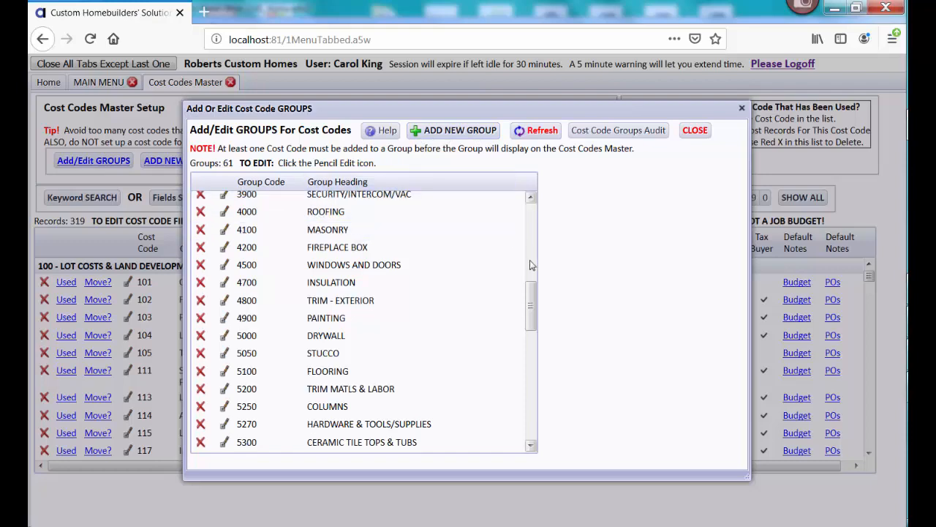
pyautogui.moveTo(533, 289); pyautogui.dragTo(523, 205)
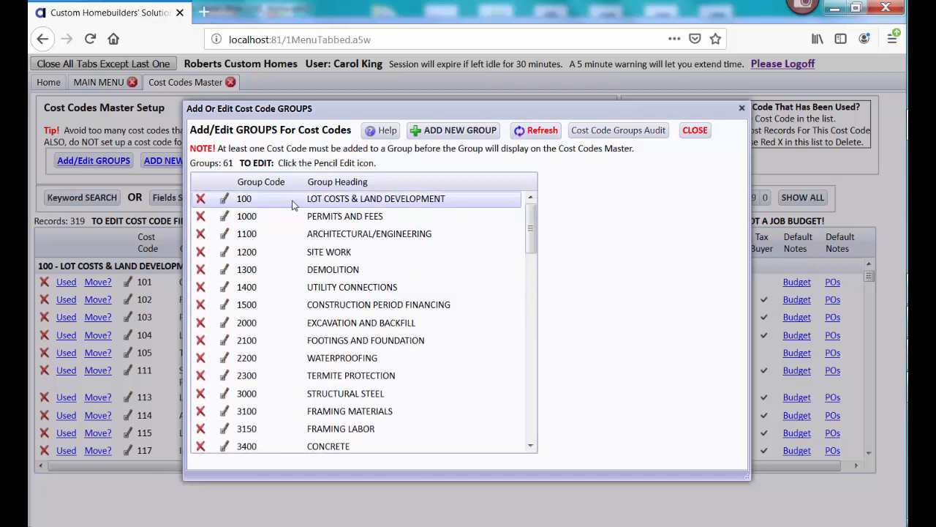
# Add a cost code group with code 200 and heading TEST GROUP, then close the groups window.
pyautogui.click(428, 137)
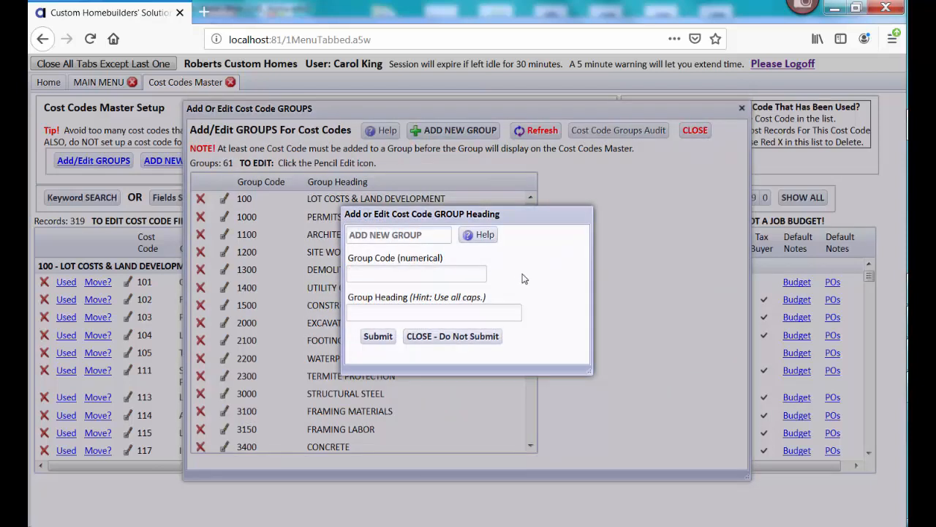
pyautogui.write('200')
pyautogui.click(356, 311)
pyautogui.write('TEST GROUP')
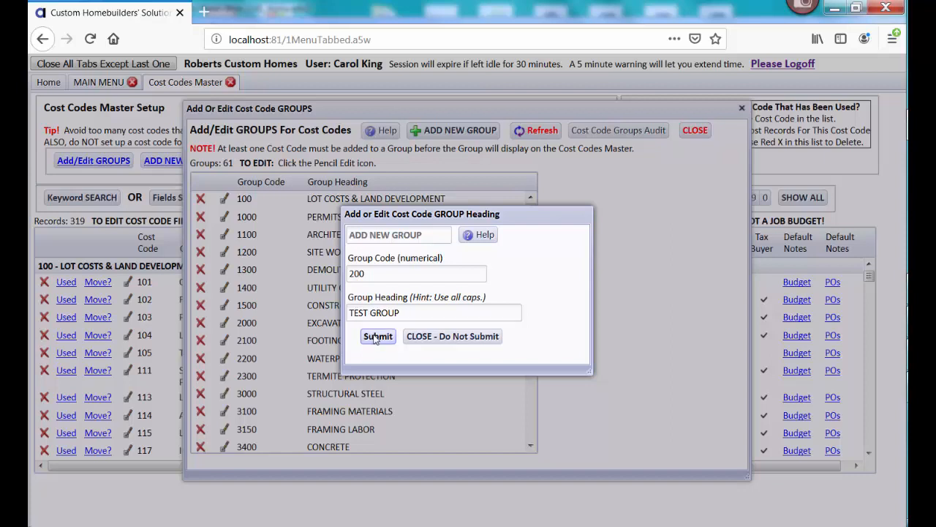
pyautogui.click(376, 337)
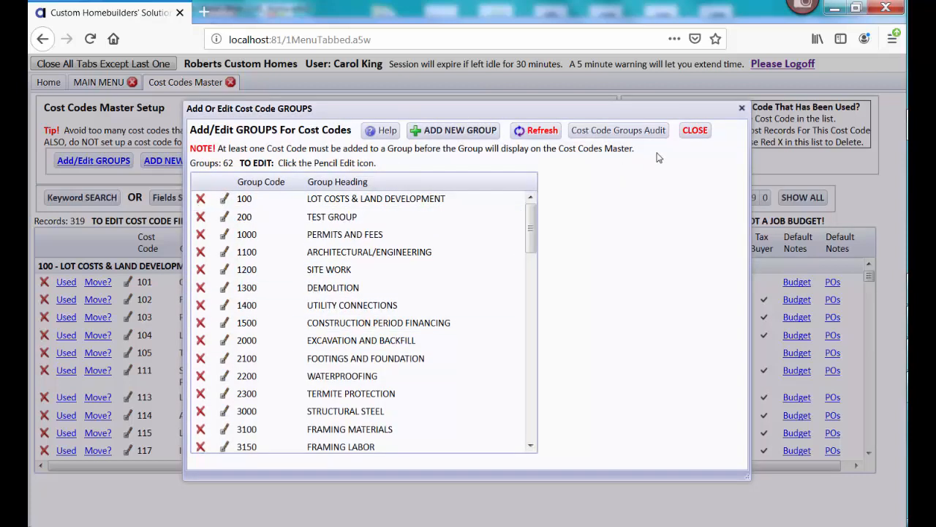
pyautogui.click(695, 130)
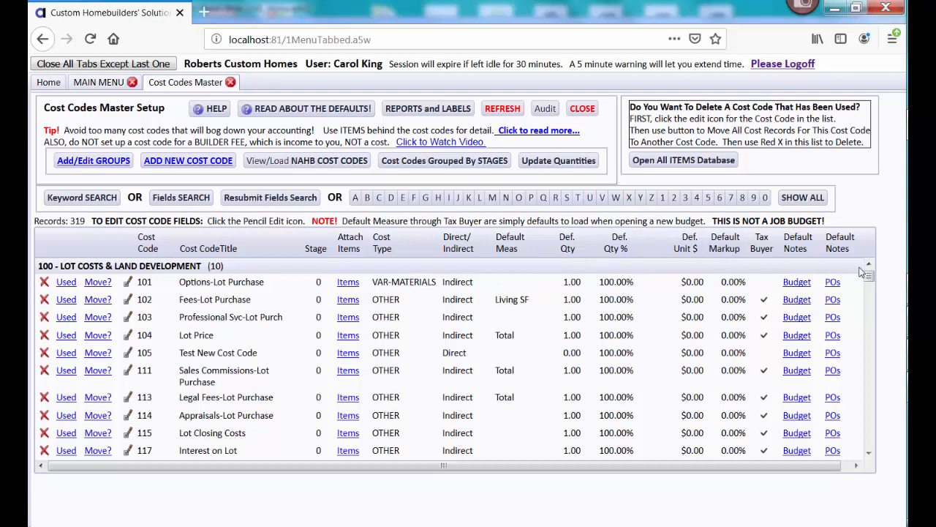
# Start a new cost code numbered 201 with the title Test.
pyautogui.scroll(-3, 869, 280)
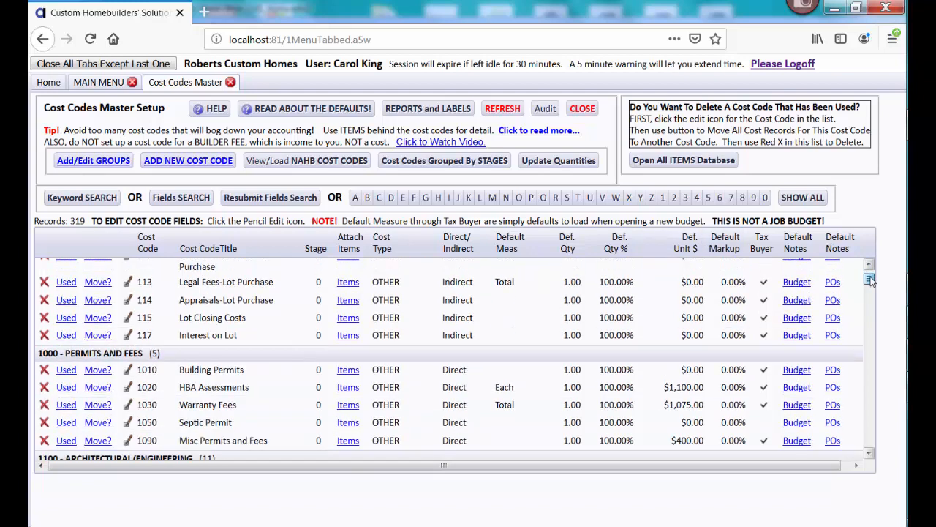
pyautogui.scroll(3, 871, 279)
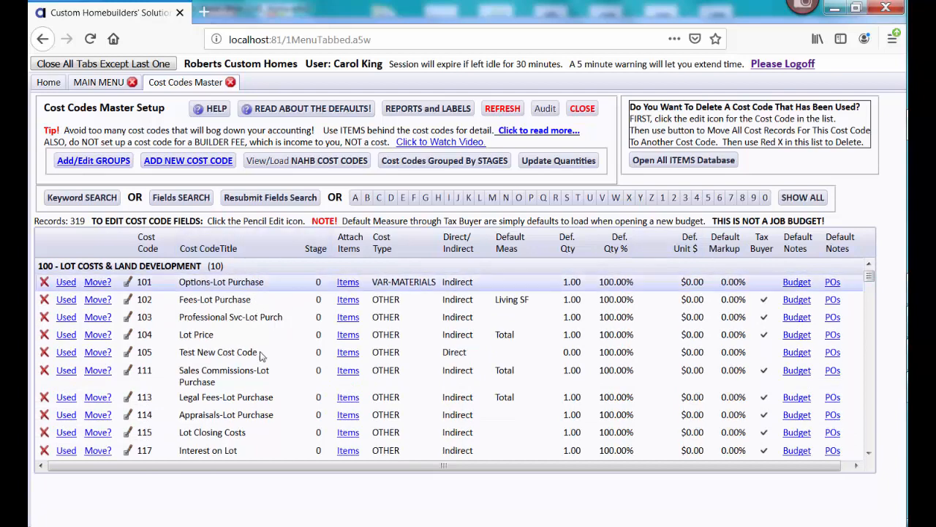
pyautogui.click(254, 396)
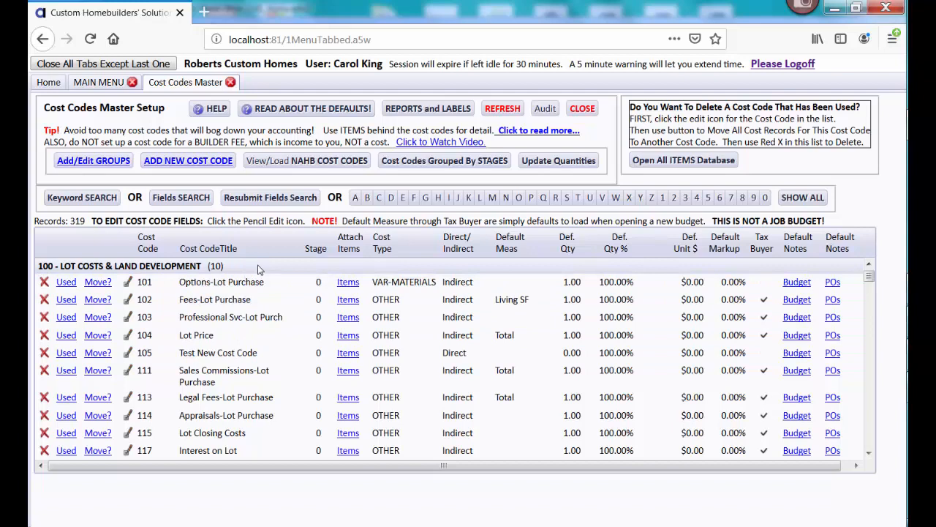
pyautogui.click(210, 167)
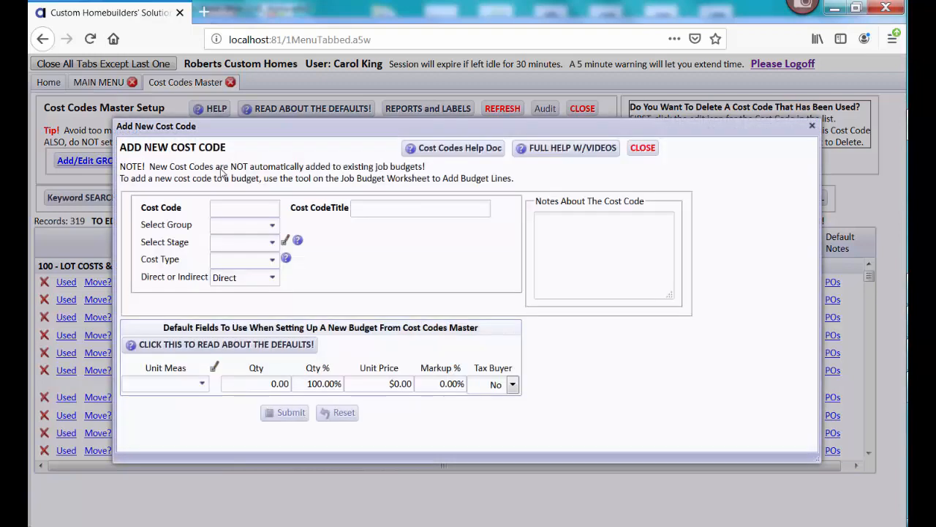
pyautogui.click(227, 207)
pyautogui.write('201')
pyautogui.write('TEst')
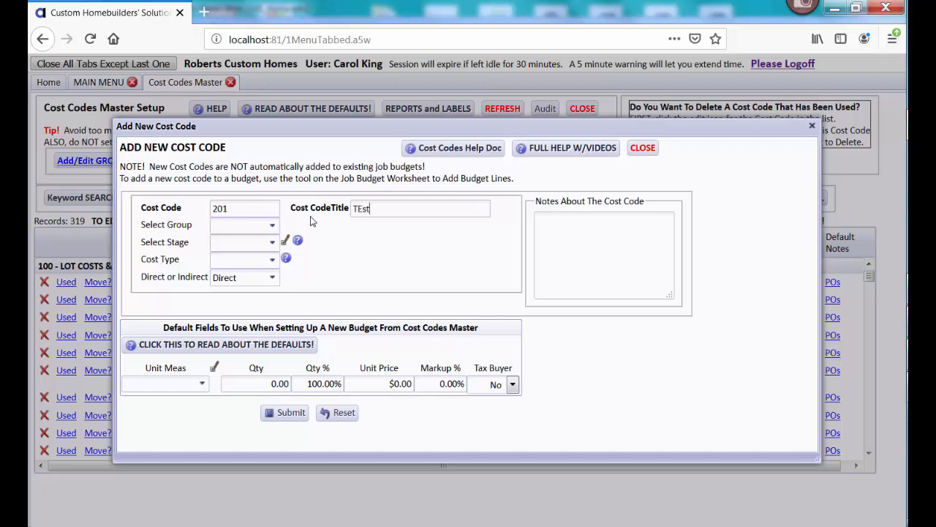
pyautogui.press('BackSpace')
pyautogui.press('BackSpace')
pyautogui.press('BackSpace')
pyautogui.write('es')
# Assign the new cost code to group 200 TEST GROUP, stage 2 FOUNDATION and cost type LABOR, and submit it.
pyautogui.click(278, 227)
pyautogui.click(276, 286)
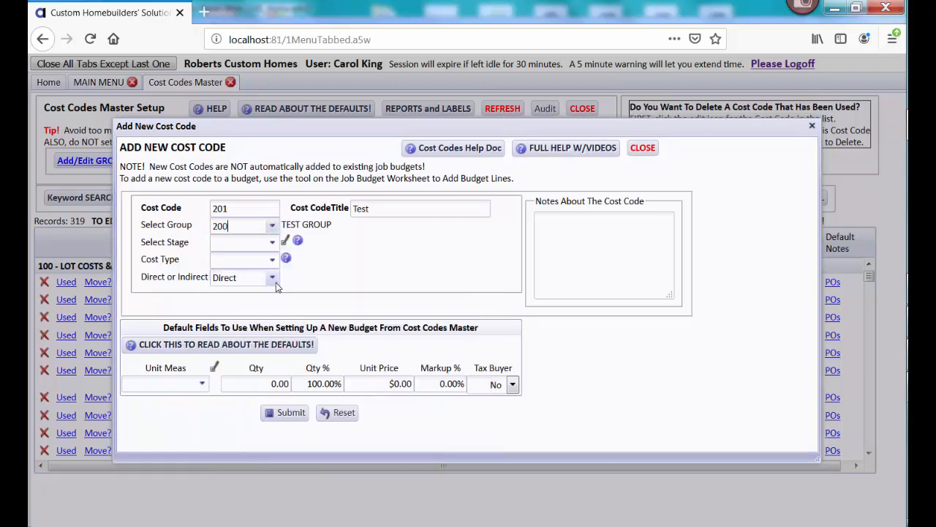
pyautogui.click(272, 244)
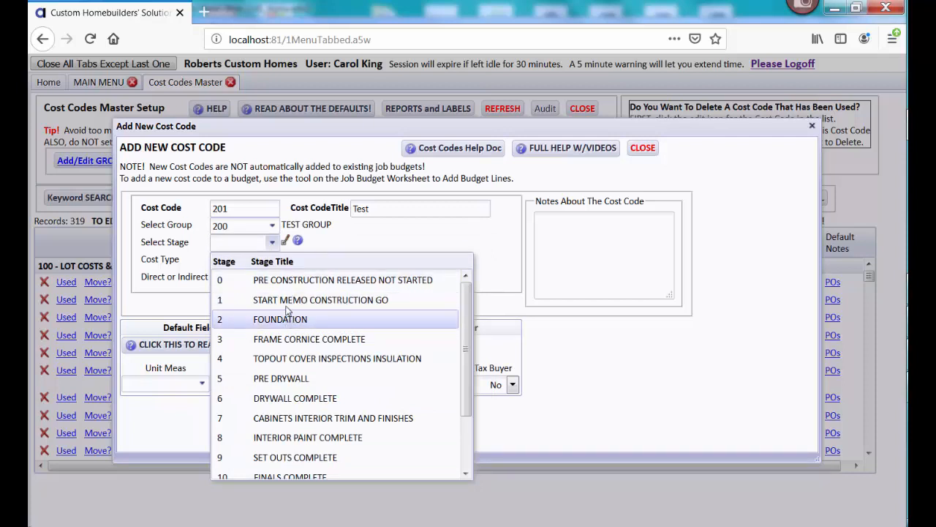
pyautogui.click(287, 313)
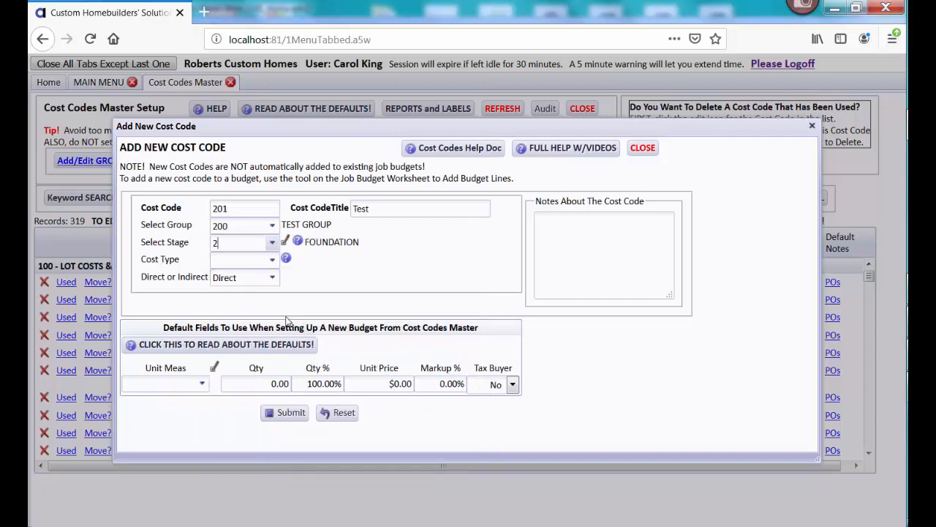
pyautogui.click(271, 266)
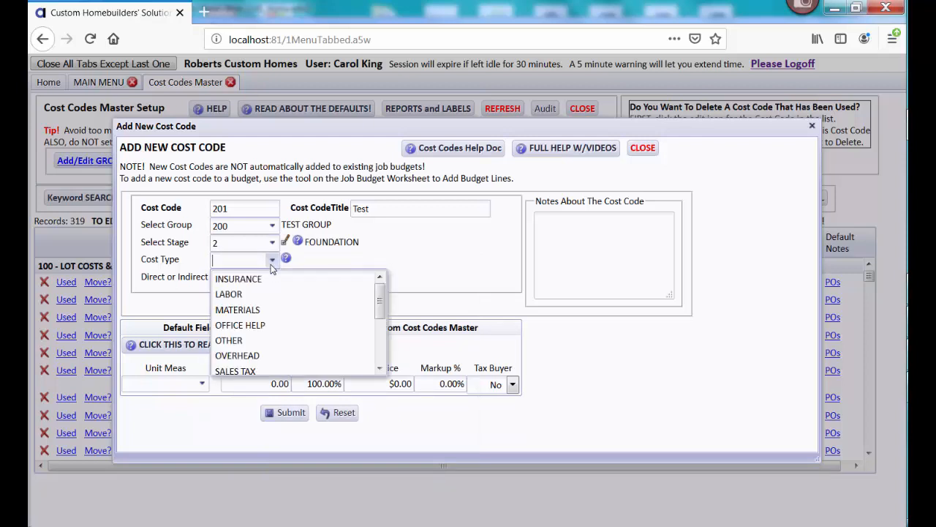
pyautogui.click(248, 299)
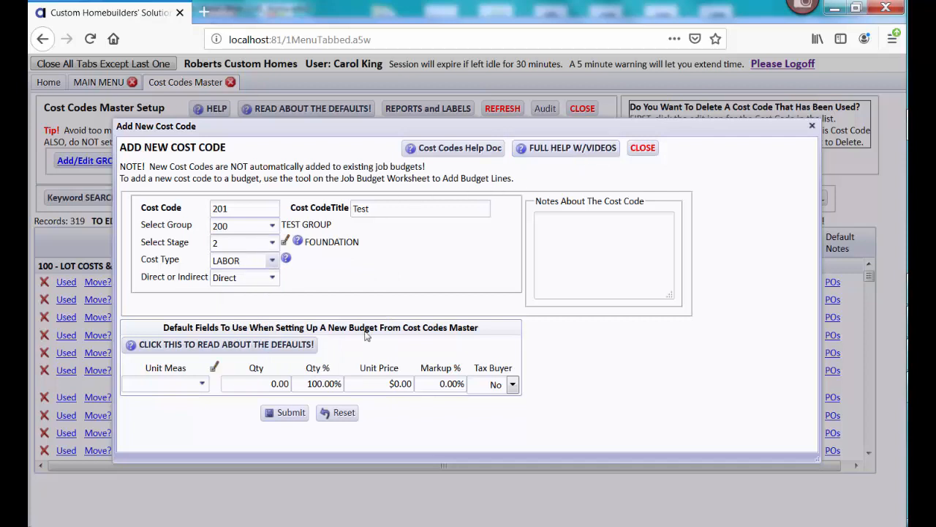
pyautogui.click(285, 419)
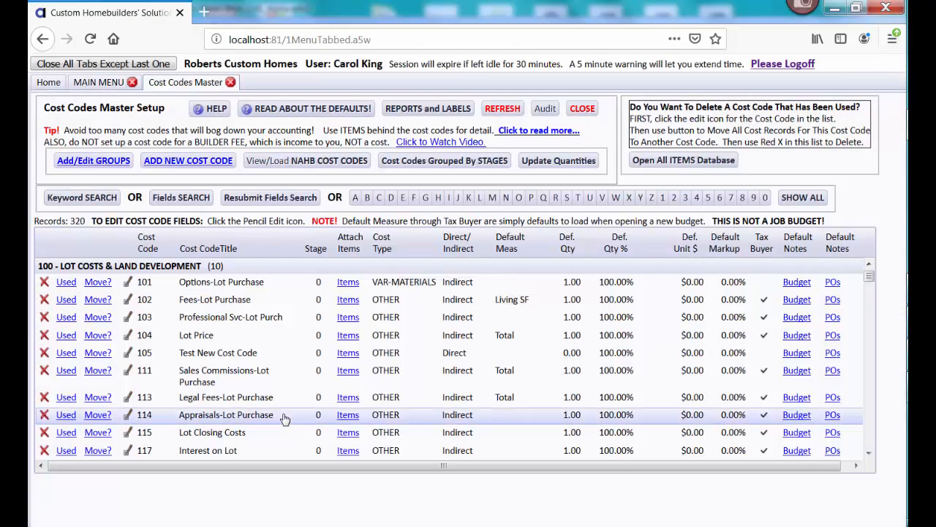
# Find cost code 201 under TEST GROUP in the cost codes list and delete it.
pyautogui.click(870, 286)
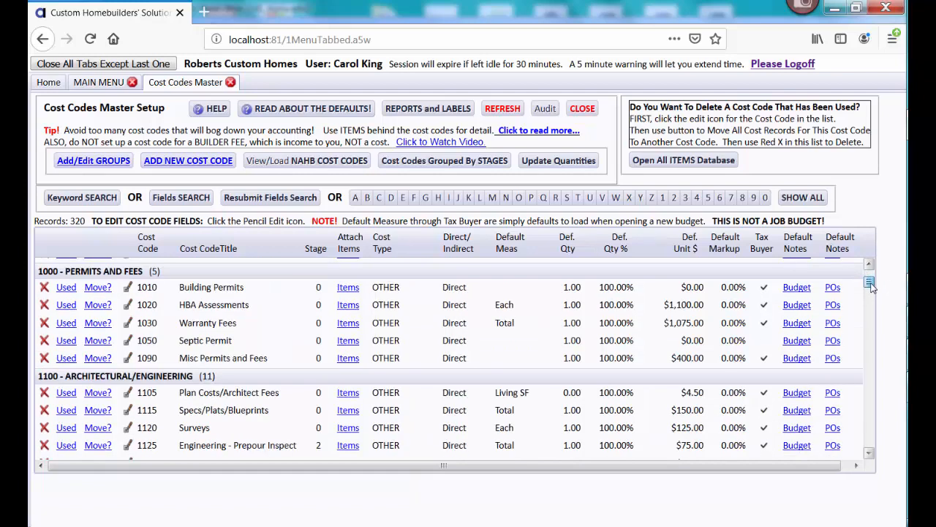
pyautogui.moveTo(871, 284); pyautogui.dragTo(871, 281)
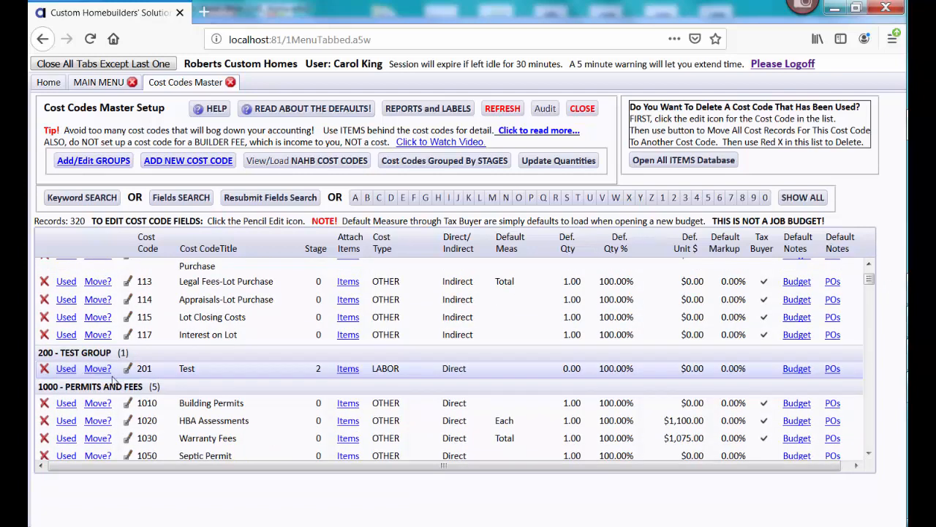
pyautogui.click(45, 369)
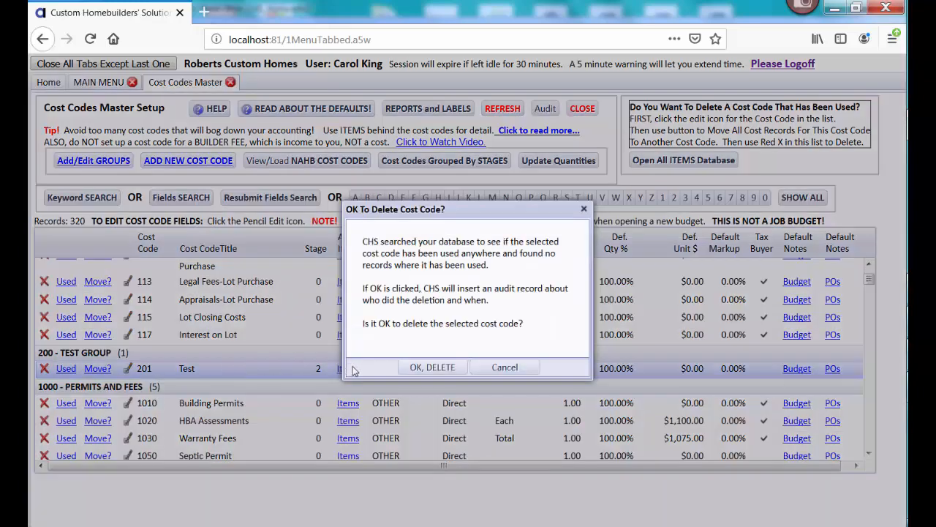
pyautogui.click(429, 369)
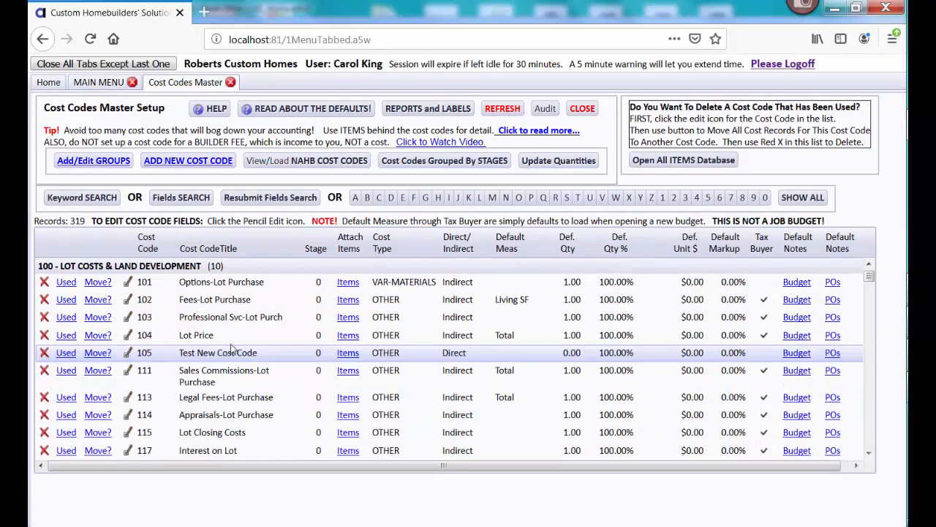
# Delete group 200 TEST GROUP from the list of cost code groups.
pyautogui.click(124, 162)
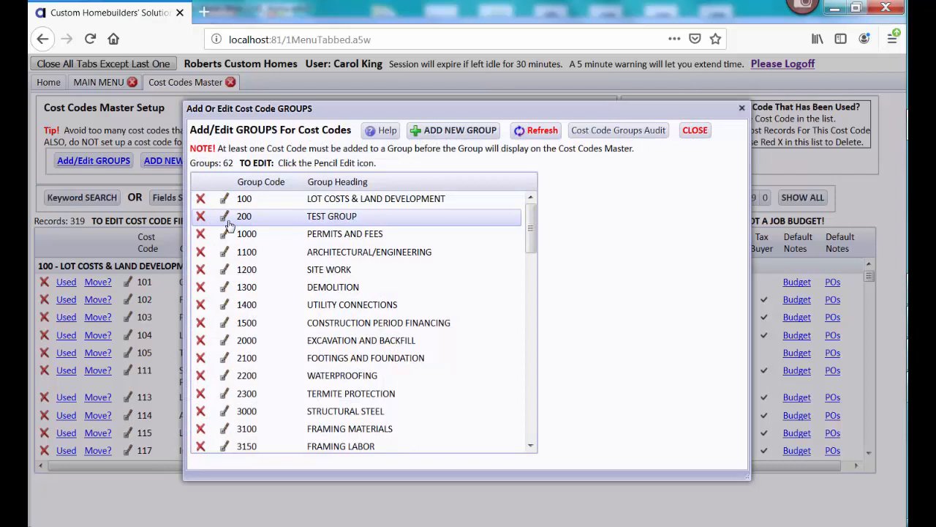
pyautogui.click(202, 218)
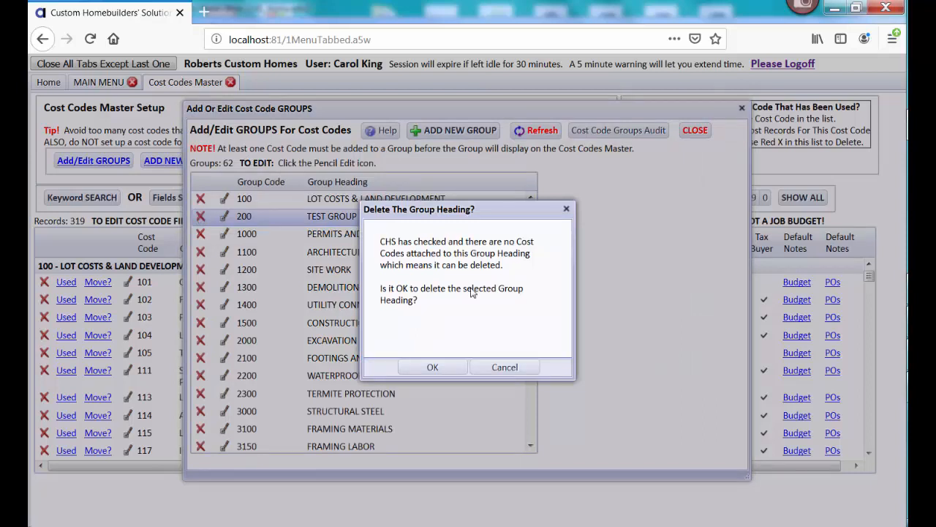
pyautogui.click(434, 367)
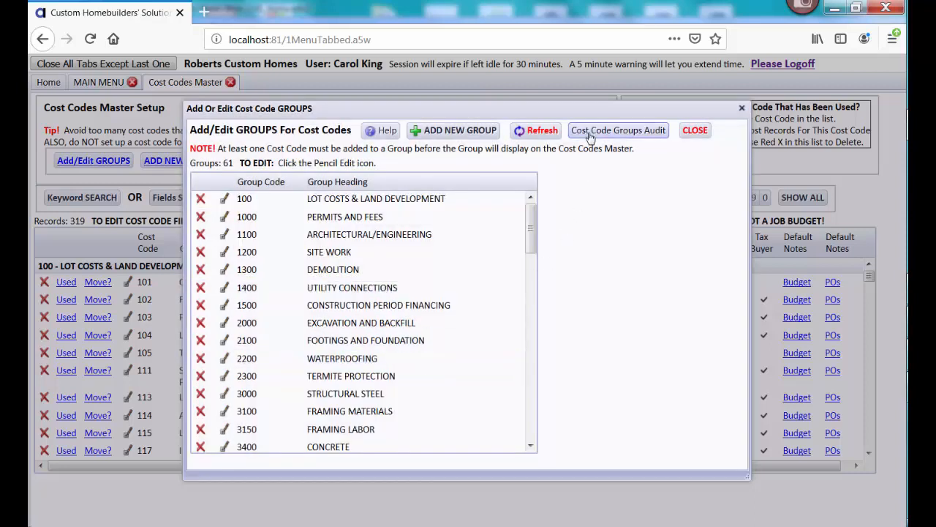
# Review the audit records for cost code groups and then those for cost codes, closing each window.
pyautogui.click(589, 137)
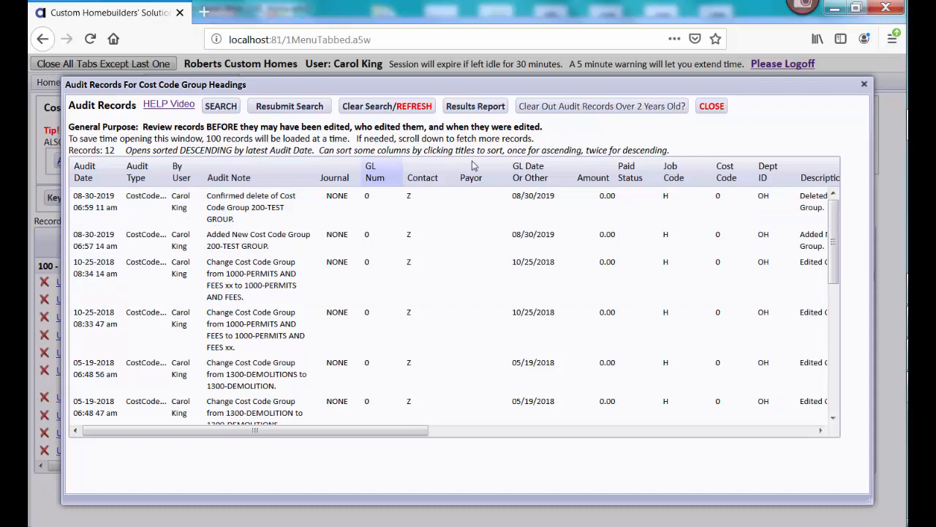
pyautogui.click(711, 107)
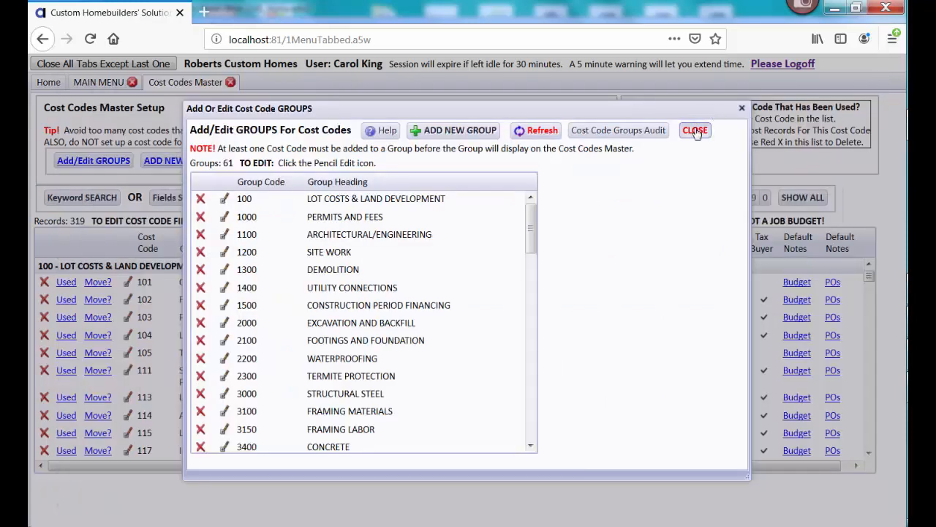
pyautogui.click(695, 130)
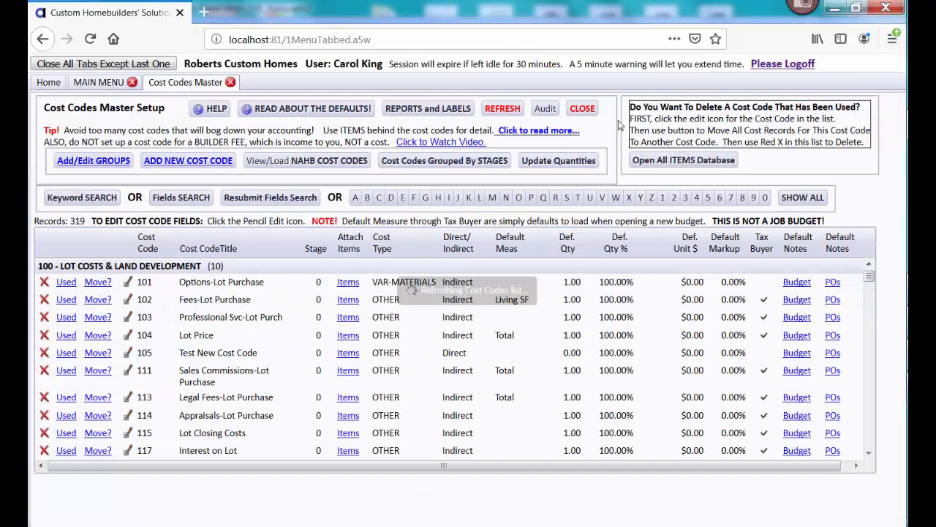
pyautogui.click(545, 110)
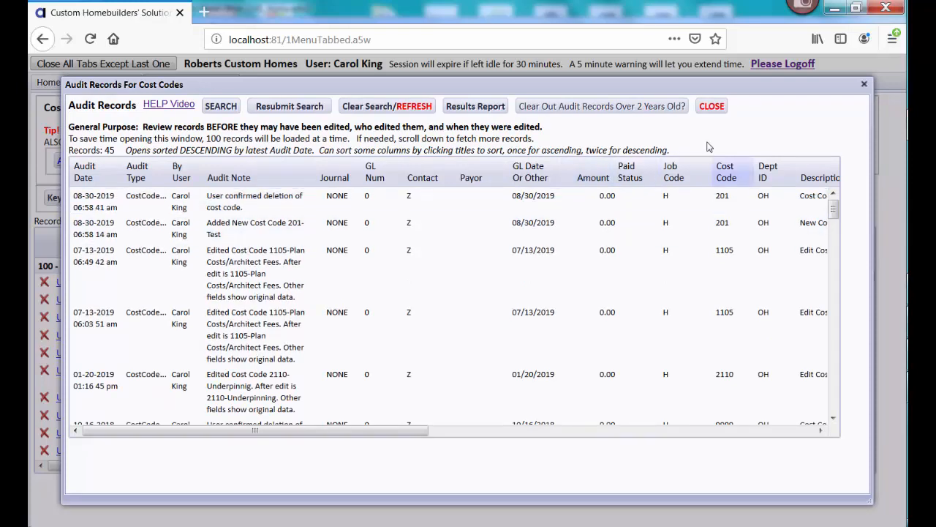
pyautogui.click(710, 106)
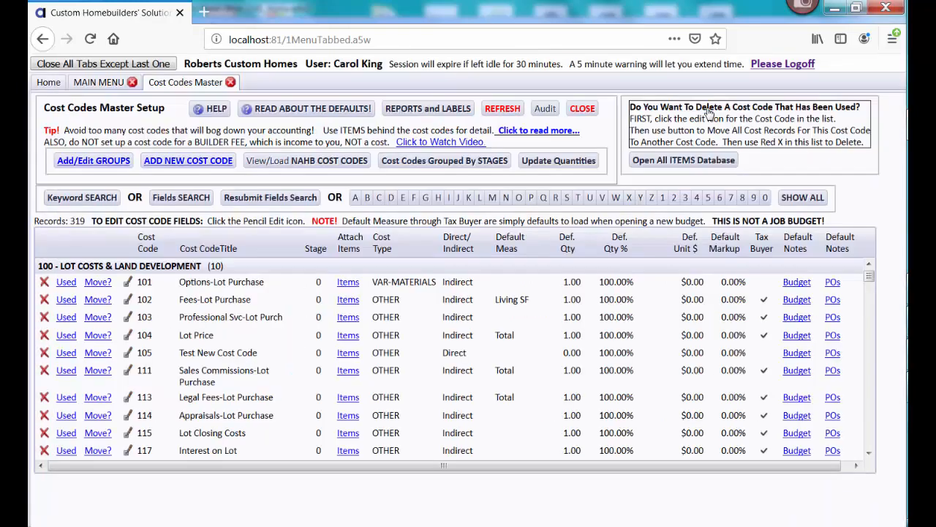
# View the editing form of group 1100 ARCHITECTURAL/ENGINEERING, close it without submitting, and close the groups window.
pyautogui.click(119, 161)
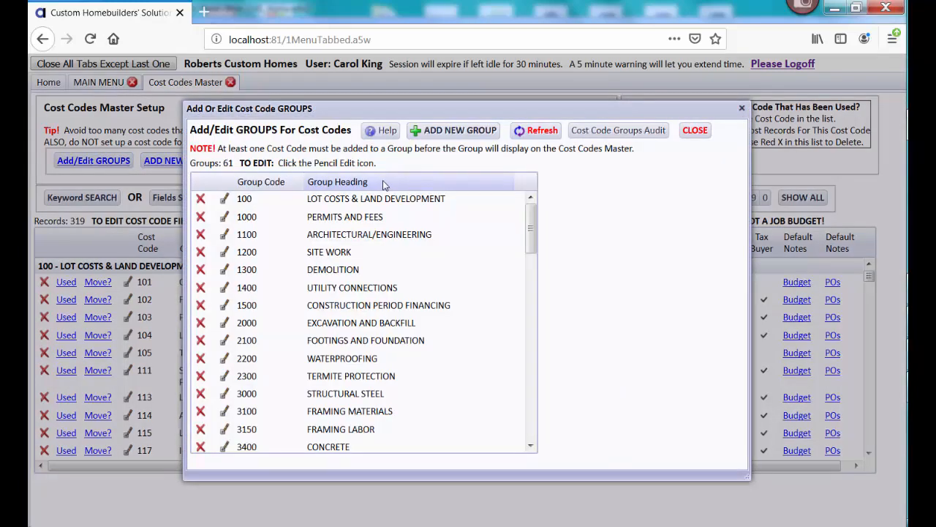
pyautogui.click(226, 234)
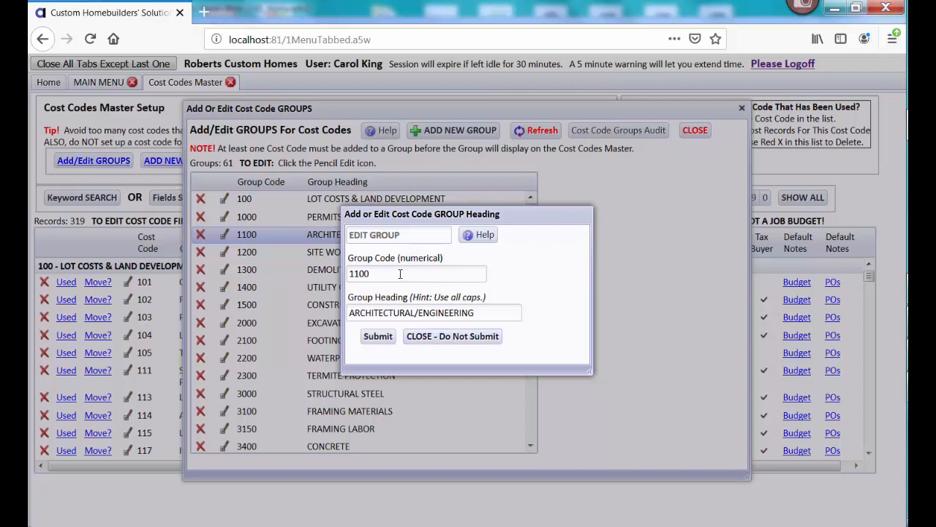
pyautogui.click(450, 336)
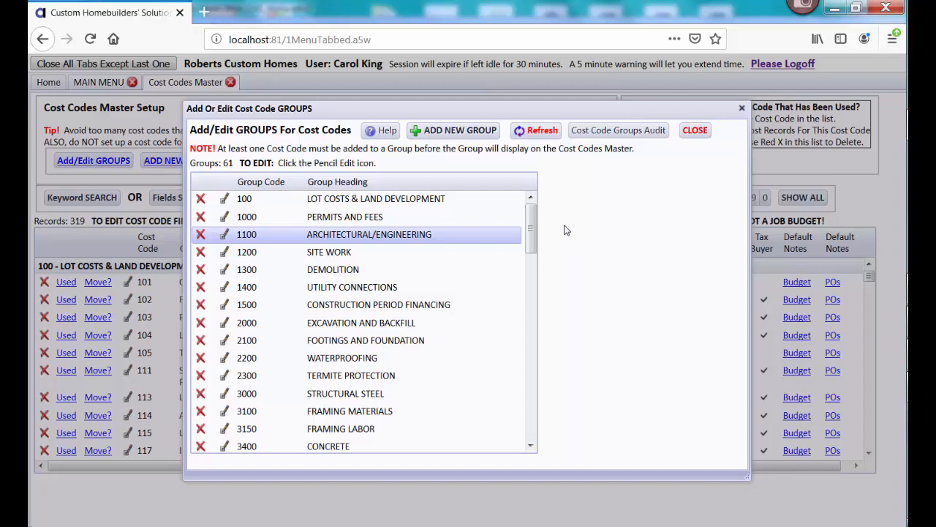
pyautogui.click(693, 131)
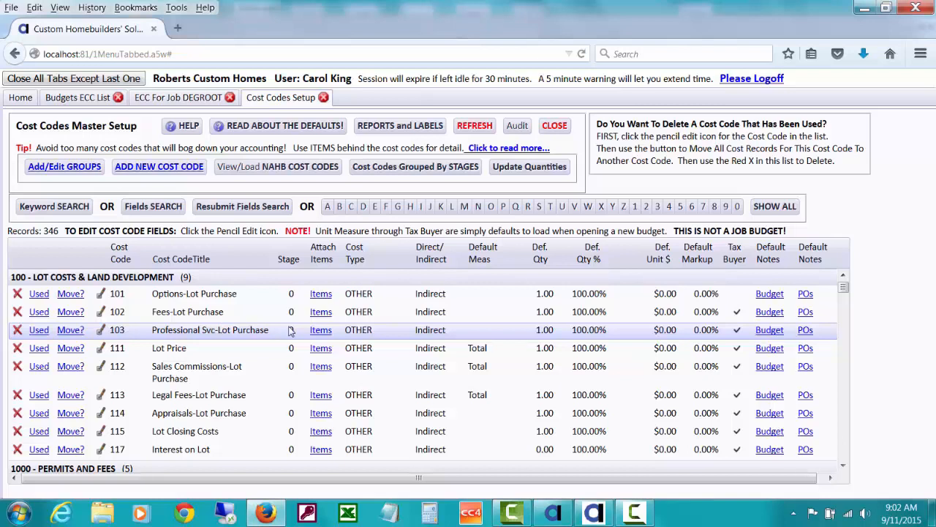
# View the generic items attached to cost code 1010 Building Permits, then close their list.
pyautogui.scroll(-4, 845, 289)
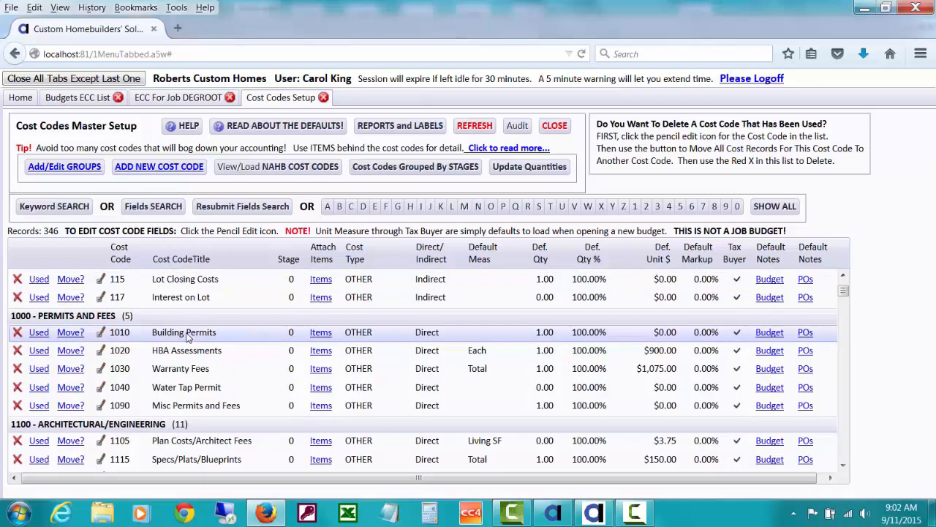
pyautogui.click(326, 338)
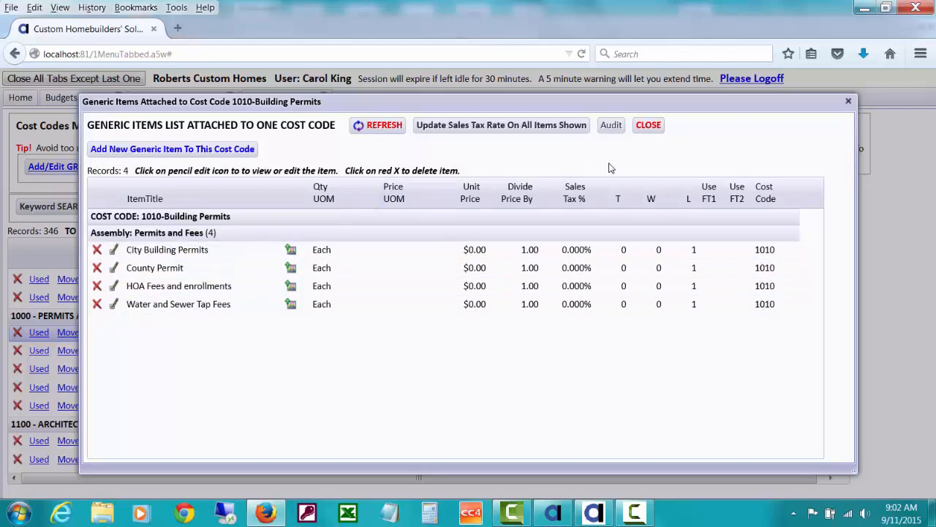
pyautogui.click(647, 127)
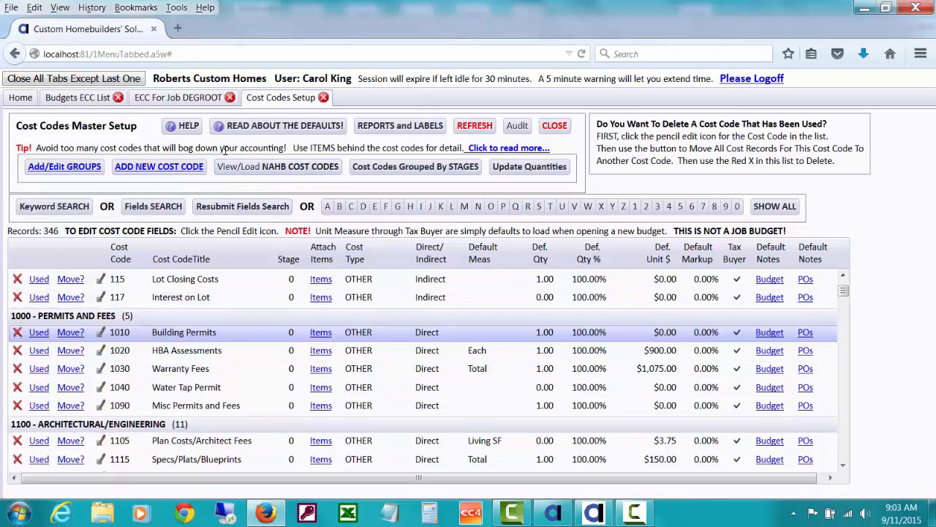
# Open the help document on avoiding cost codes that are too detailed, read through it, and close it.
pyautogui.click(512, 148)
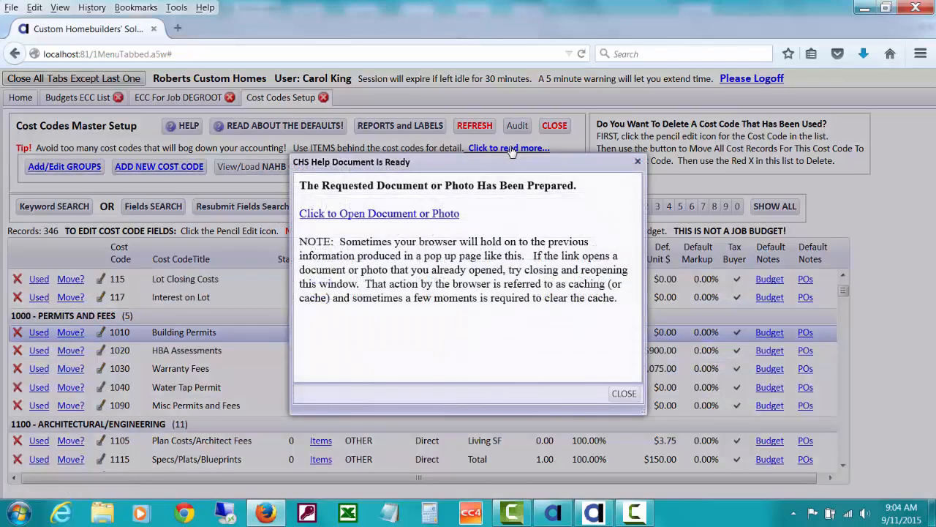
pyautogui.click(422, 215)
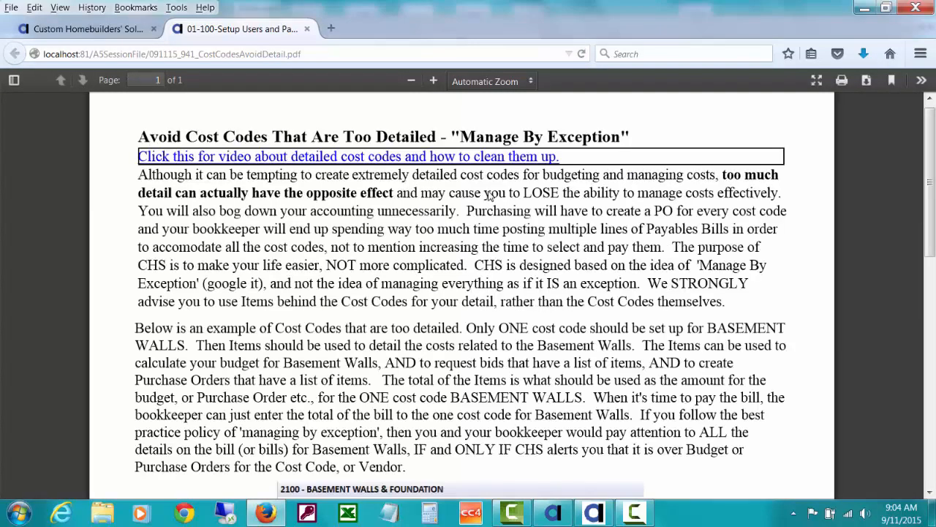
pyautogui.scroll(-1, 931, 194)
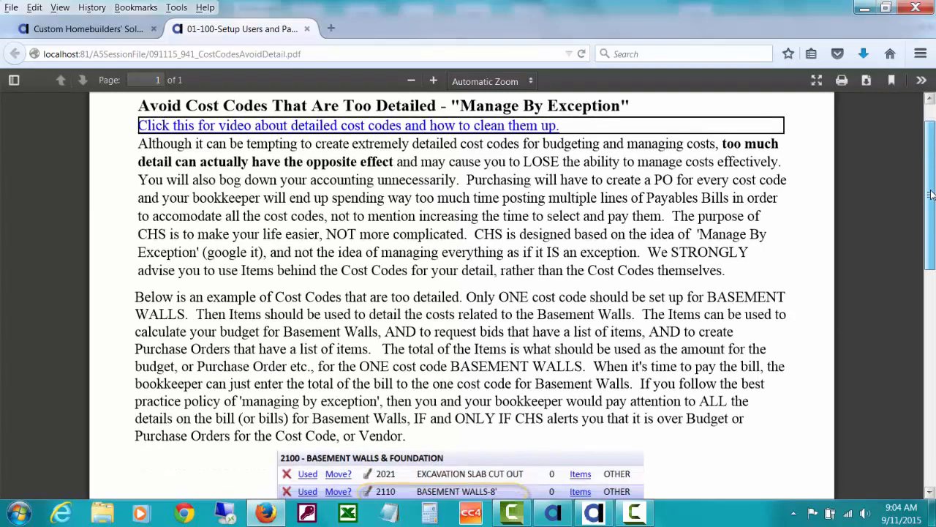
pyautogui.scroll(-4, 931, 194)
pyautogui.scroll(4, 455, 128)
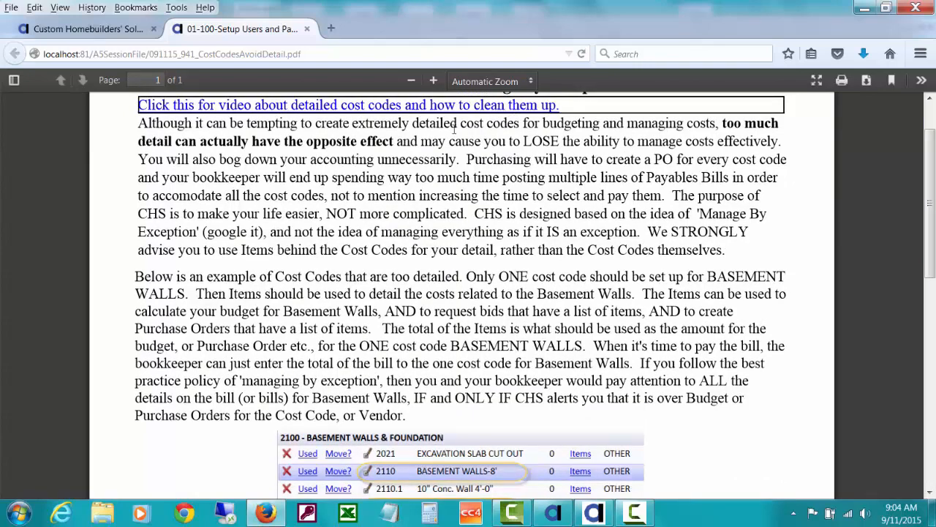
pyautogui.click(307, 29)
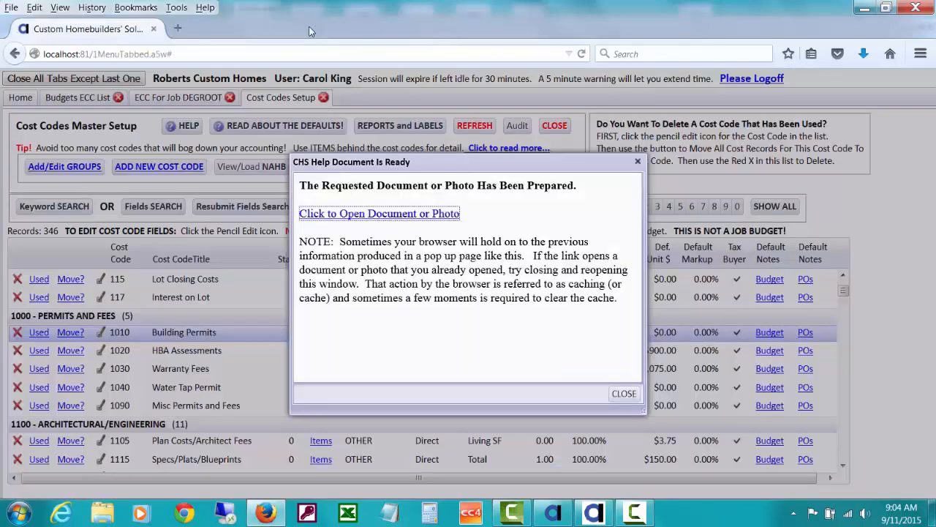
# Close the help document window and start a new cost code 1050 titled Septic Permit.
pyautogui.click(624, 394)
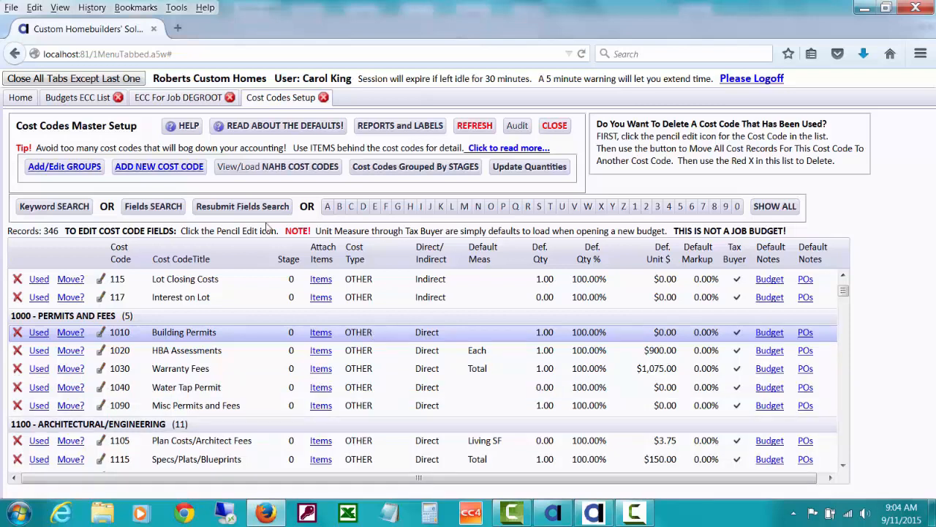
pyautogui.click(194, 172)
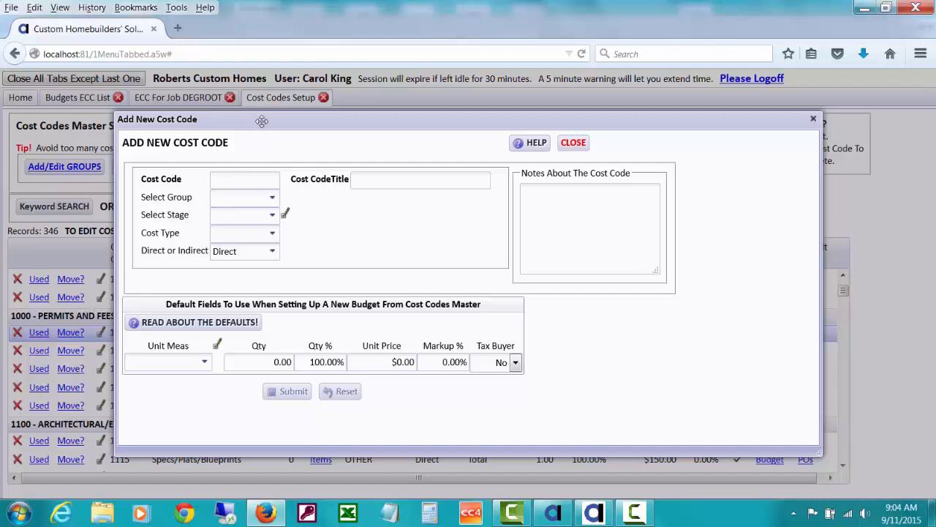
pyautogui.moveTo(262, 121); pyautogui.dragTo(365, 123)
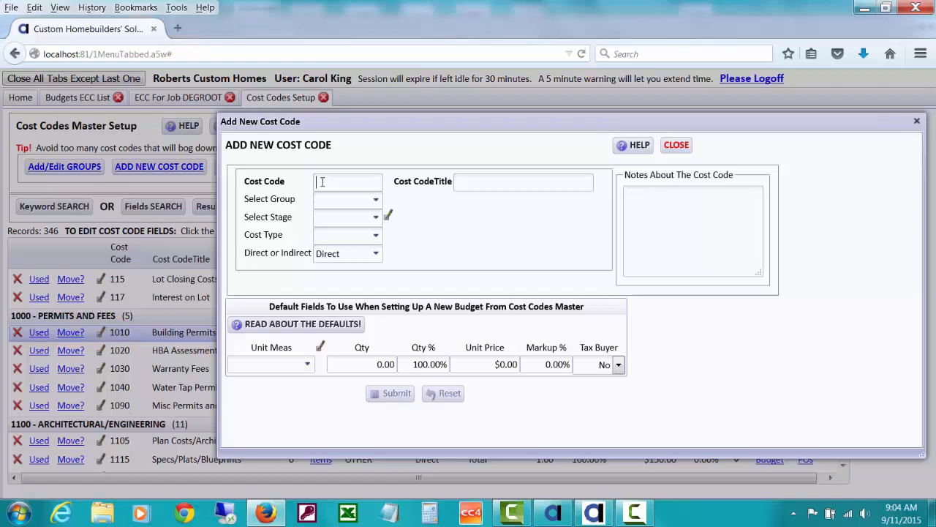
pyautogui.write('1050')
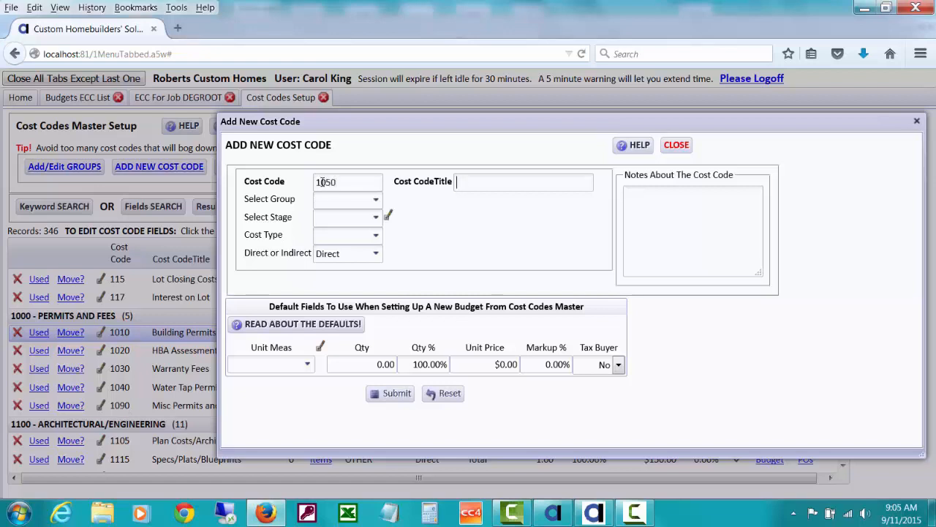
pyautogui.press('Tab')
pyautogui.write('Septic Permit')
pyautogui.press('Tab')
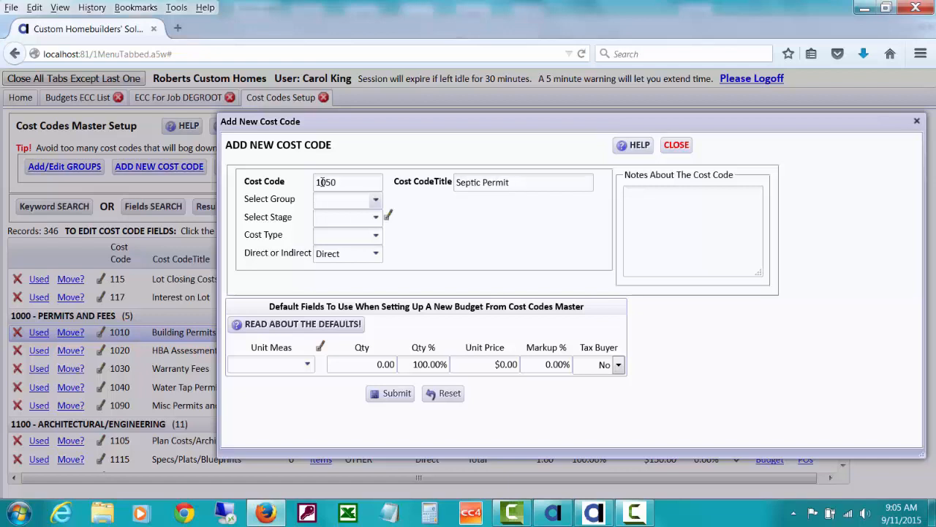
# Assign the new cost code to group 1000 PERMITS AND FEES and stage 0 PRE CONSTRUCTION RELEASED NOT STARTED.
pyautogui.click(375, 202)
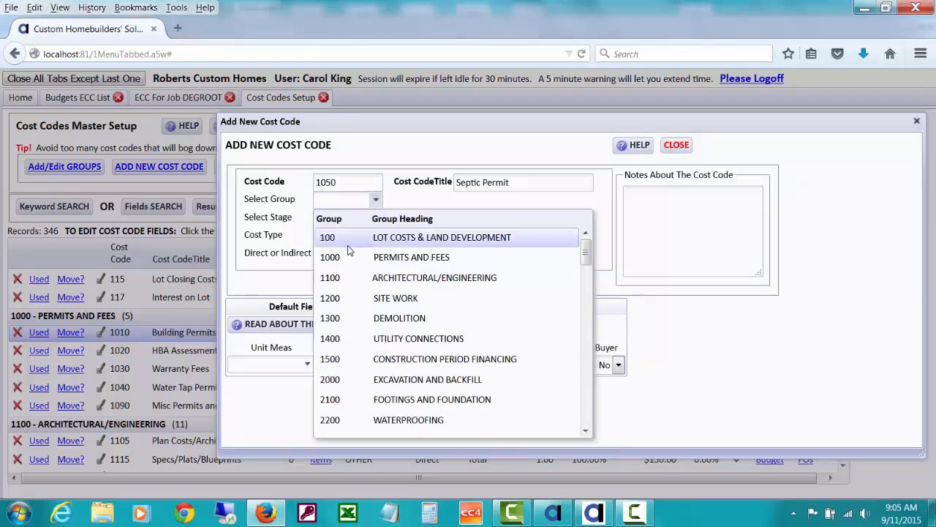
pyautogui.click(348, 260)
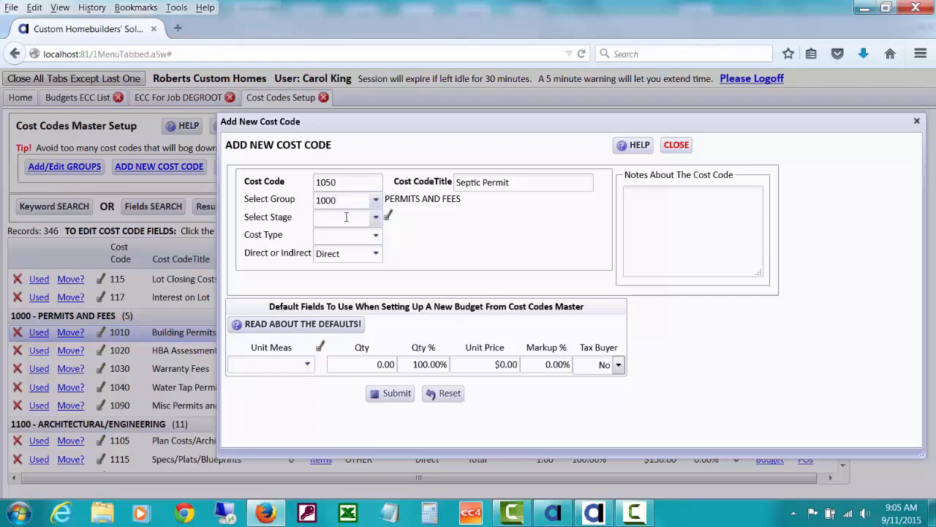
pyautogui.click(378, 218)
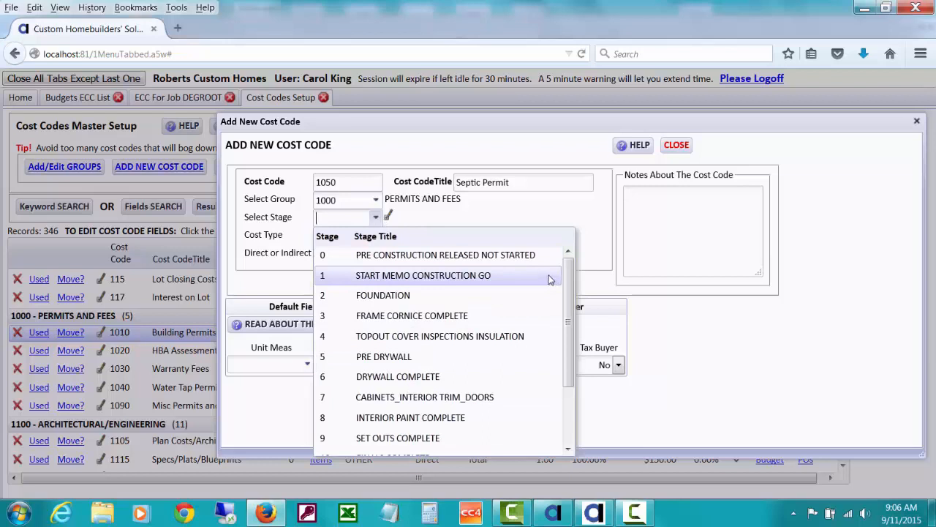
pyautogui.click(506, 260)
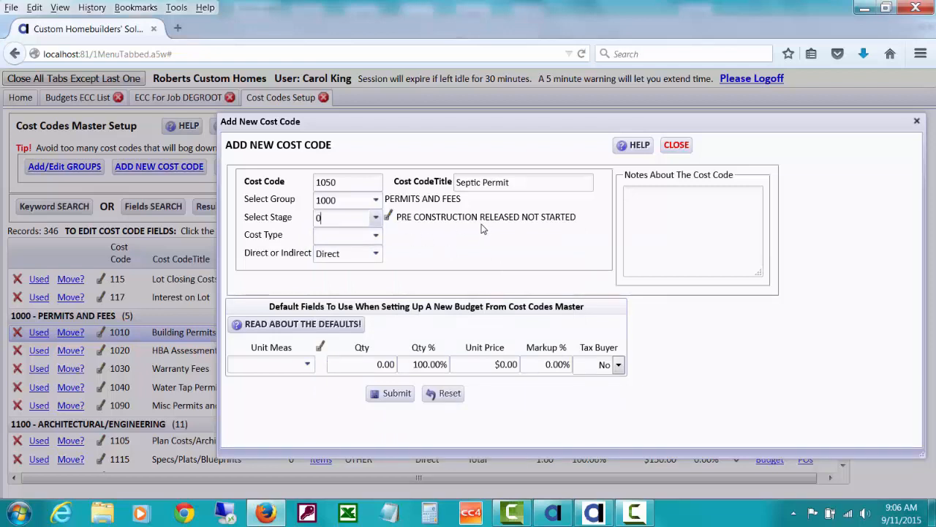
# Set the new code's cost type to OTHER, keep it as Direct, and submit the cost code.
pyautogui.click(349, 235)
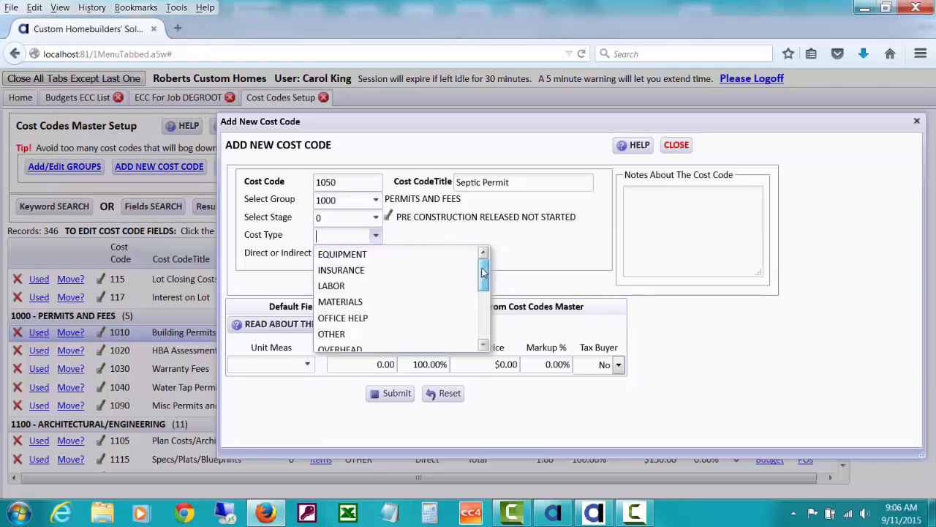
pyautogui.moveTo(483, 273)
pyautogui.mouseDown()
pyautogui.moveTo(482, 325)
pyautogui.moveTo(480, 260)
pyautogui.mouseUp()
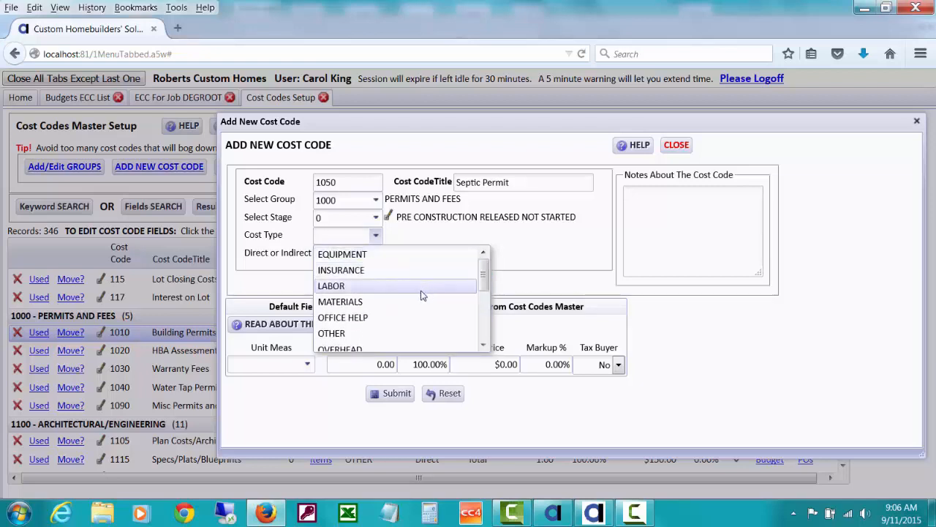
pyautogui.click(380, 336)
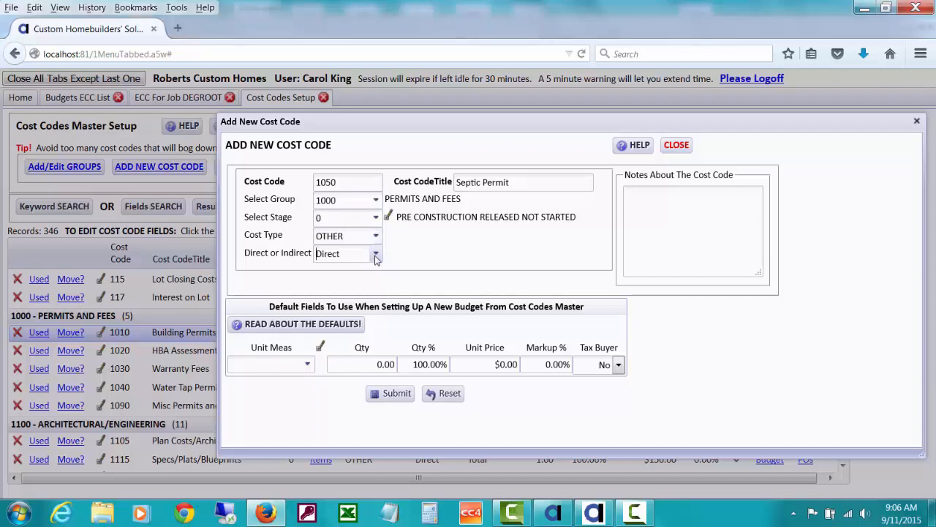
pyautogui.click(375, 254)
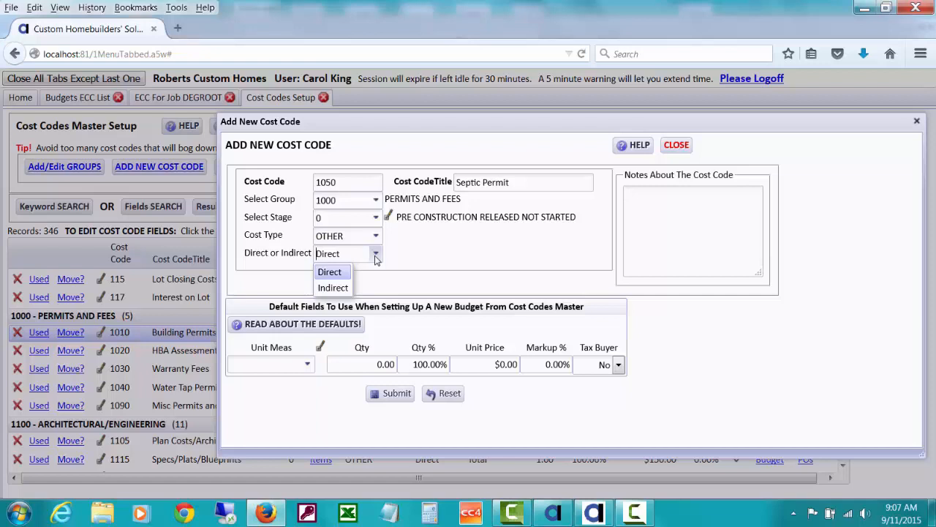
pyautogui.click(445, 252)
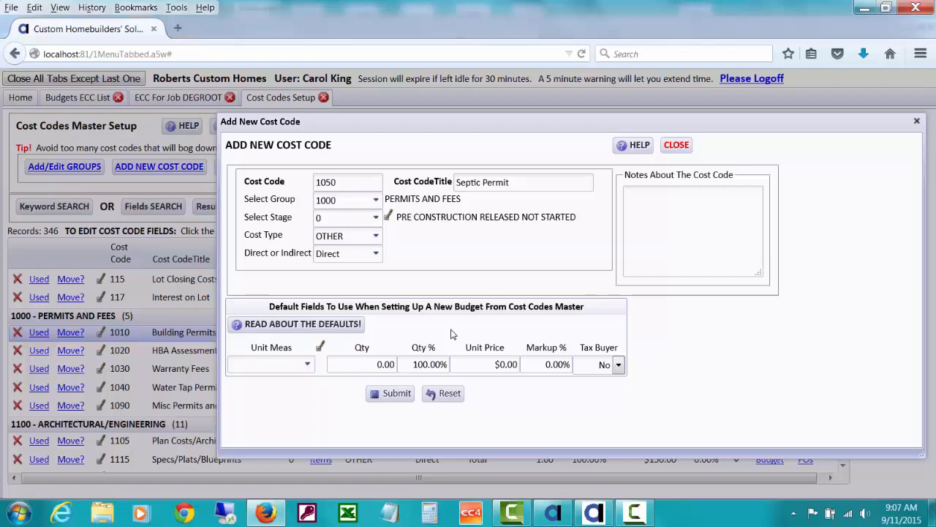
pyautogui.click(396, 395)
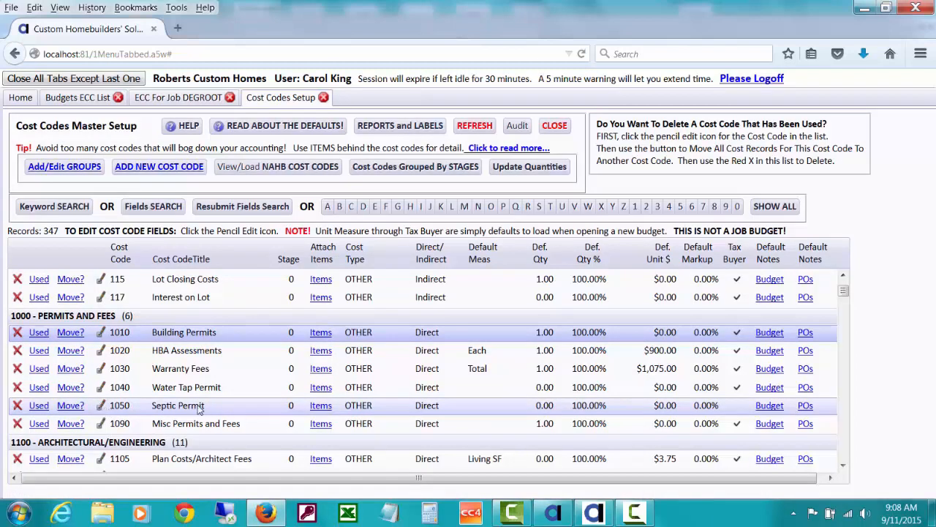
# View the editing forms of cost codes 1050 Septic Permit and 1010 Building Permits, closing each without changes.
pyautogui.click(101, 406)
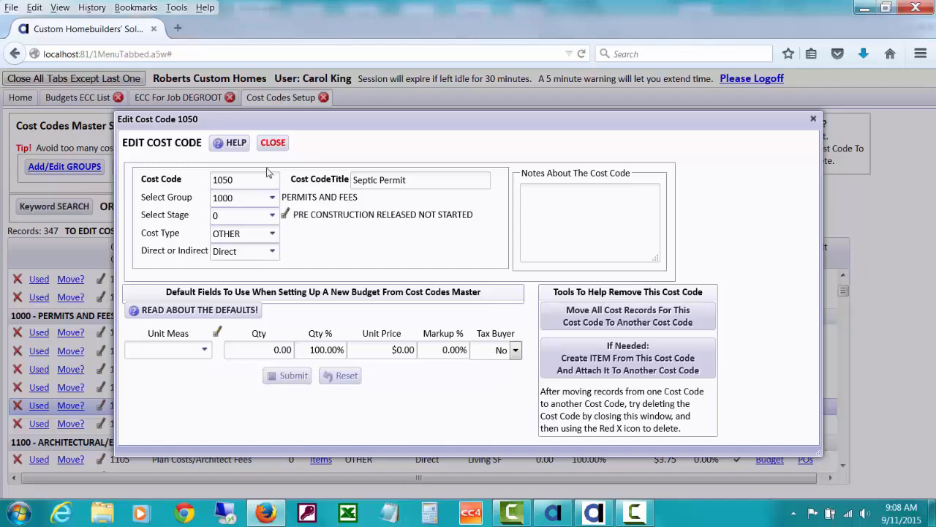
pyautogui.click(272, 143)
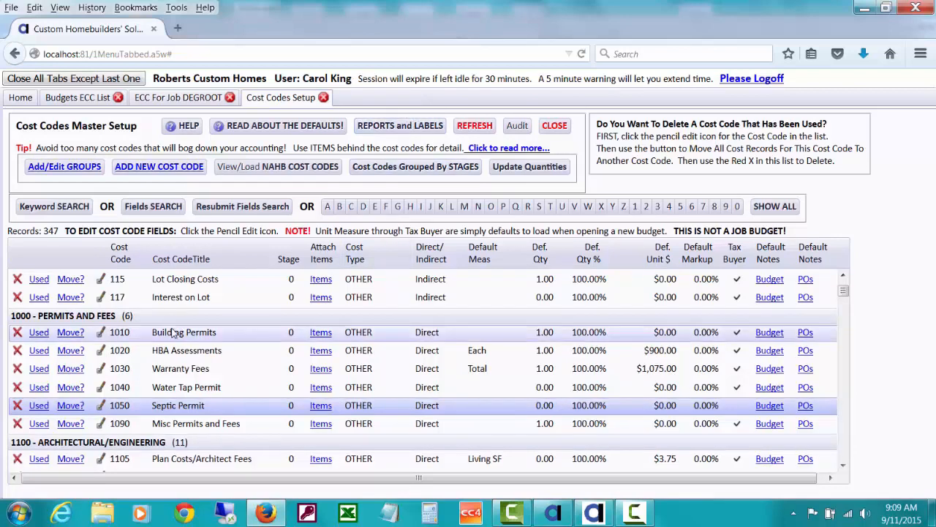
pyautogui.click(100, 333)
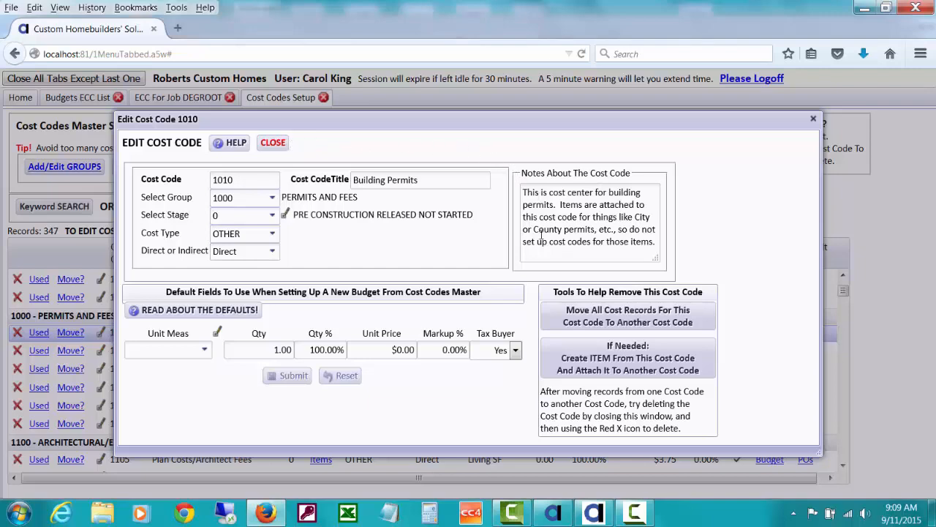
pyautogui.click(271, 142)
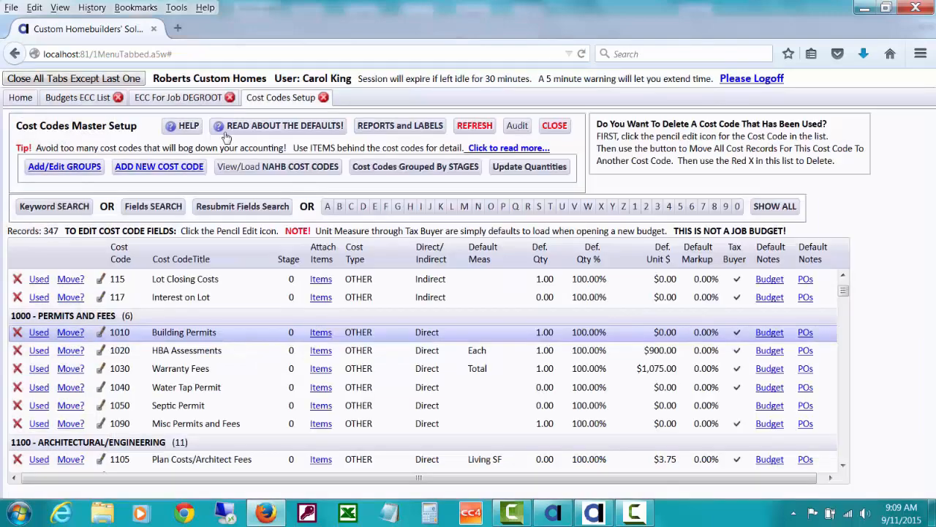
# From the job budgets list, open the worksheet of the $371,341.94 budget and its 1010 Building Permits budget record.
pyautogui.click(90, 103)
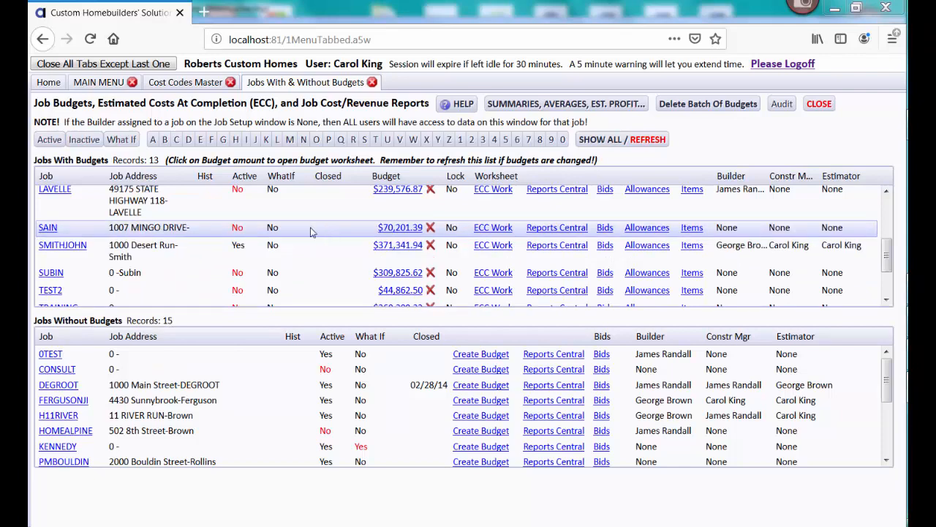
pyautogui.click(80, 249)
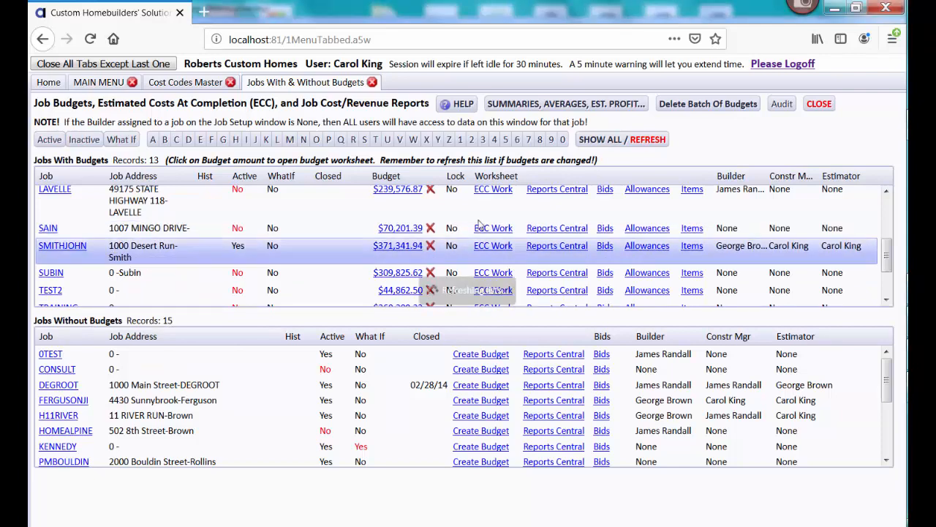
pyautogui.click(399, 247)
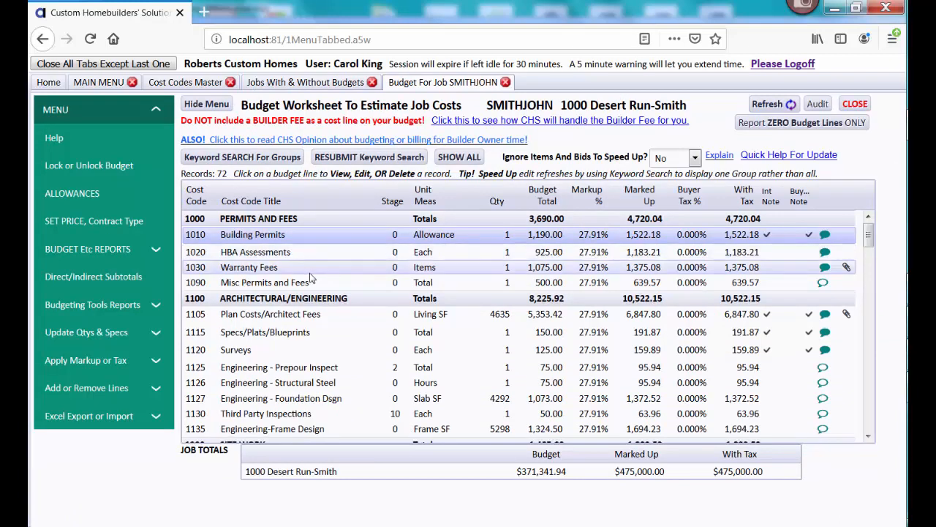
pyautogui.click(324, 235)
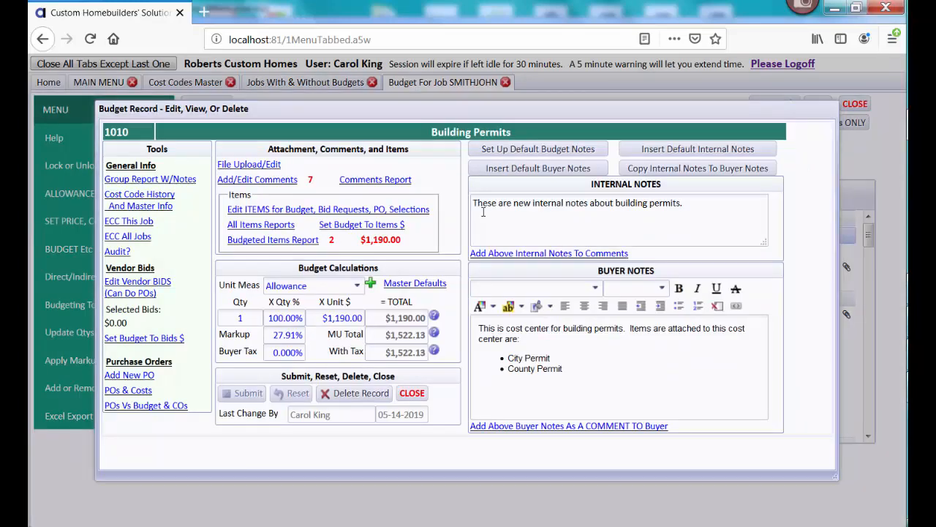
# View the master pricing defaults of cost code 1010, then close them, the budget record and the budget worksheet.
pyautogui.click(429, 287)
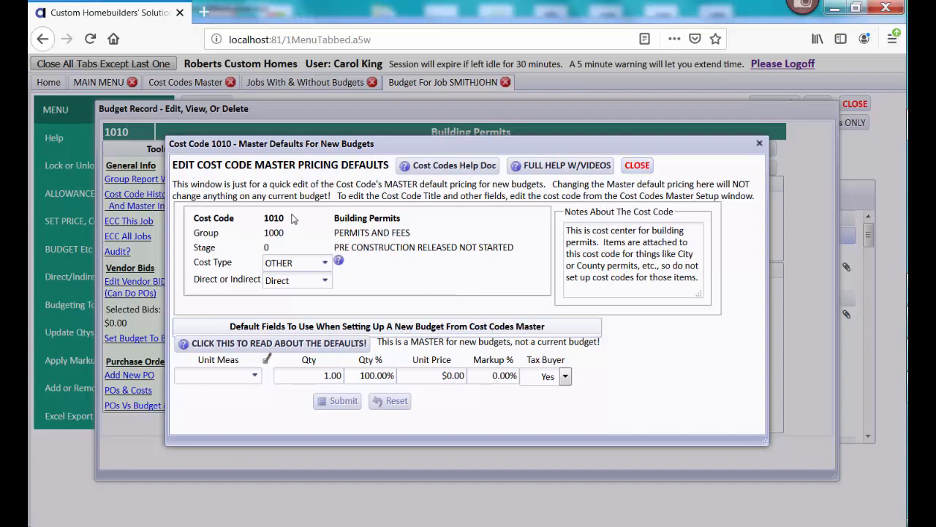
pyautogui.click(637, 166)
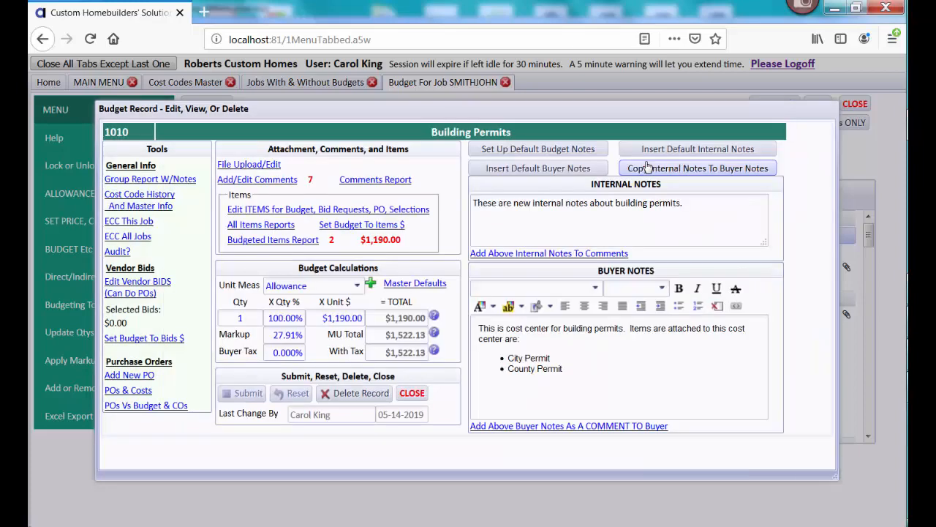
pyautogui.click(411, 395)
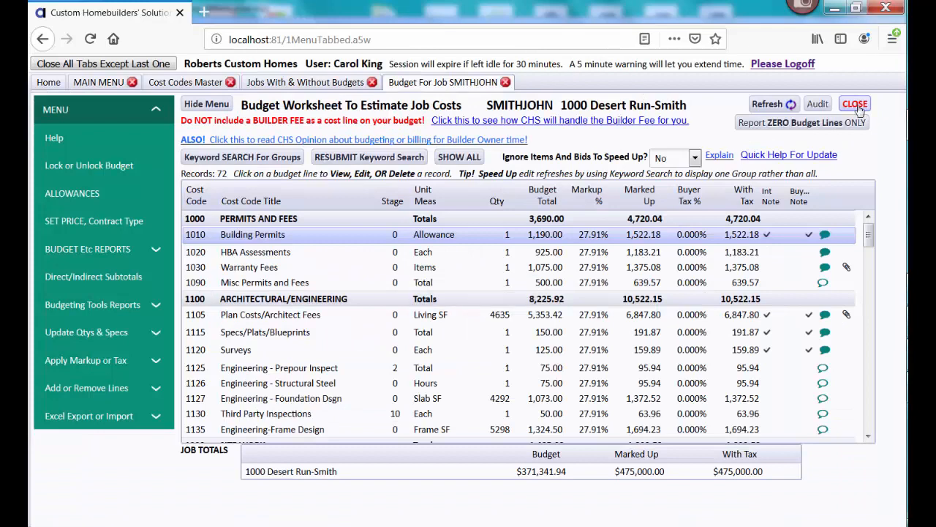
pyautogui.click(856, 105)
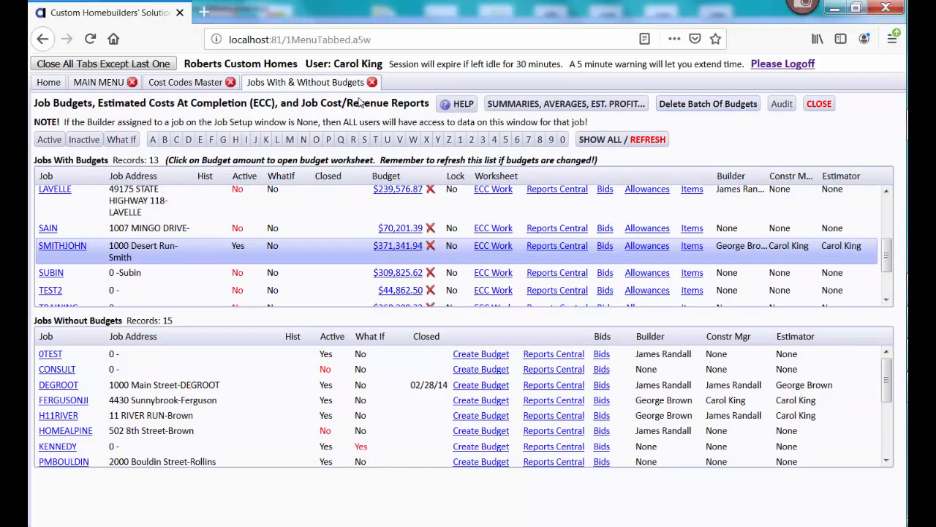
# Switch between the Cost Codes Master list and the job budgets list, ending on Cost Codes Master.
pyautogui.click(173, 85)
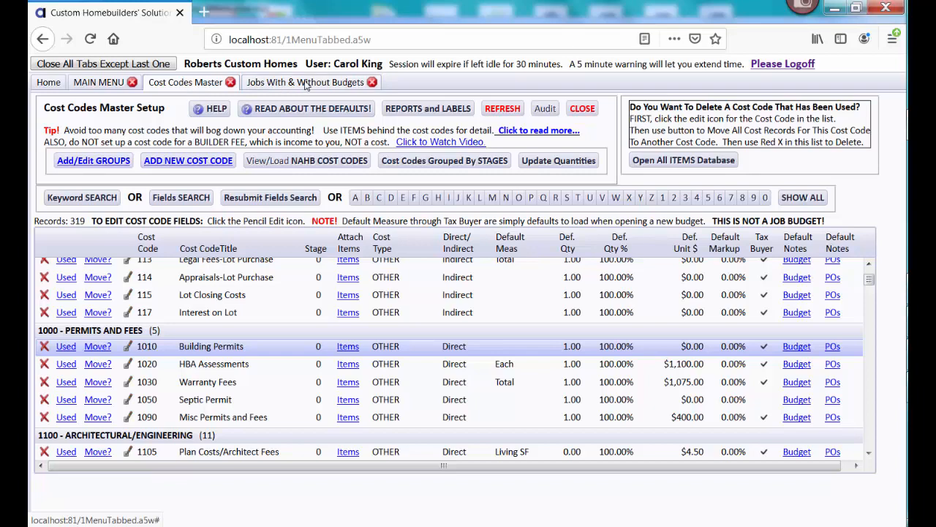
pyautogui.click(307, 86)
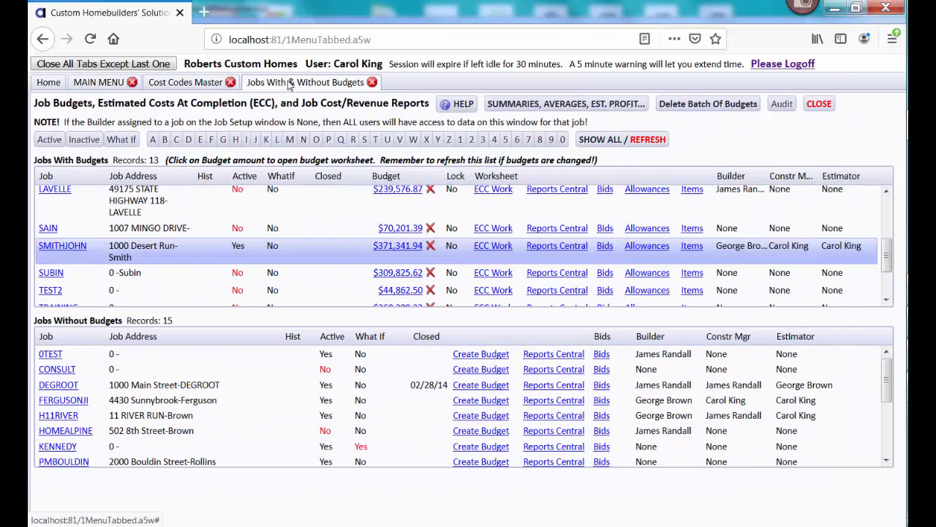
pyautogui.click(213, 88)
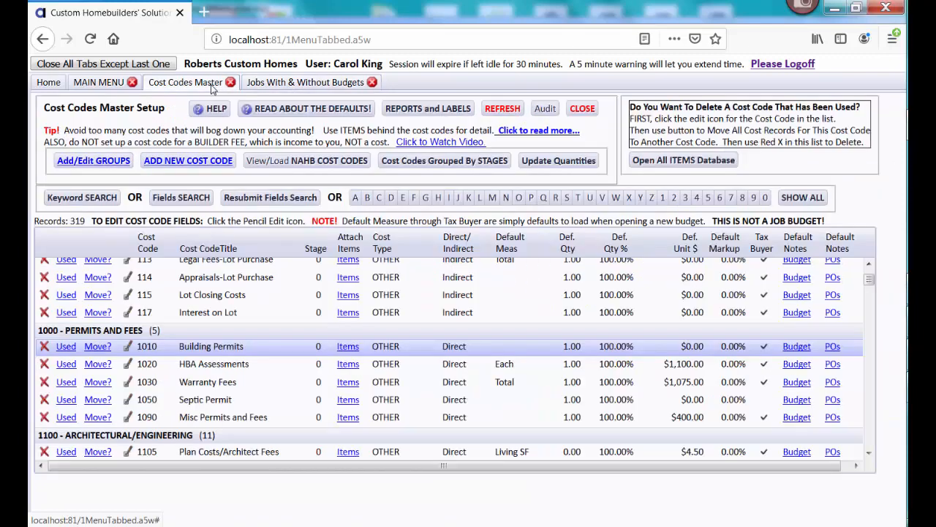